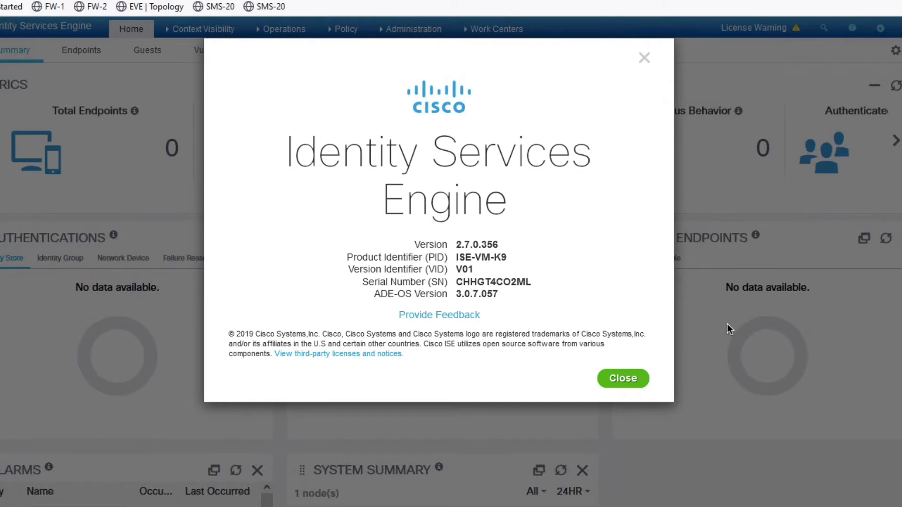
Highlight the installed ISE version 2.7.0.356 in the About dialog.
{"action": "left_click_drag", "start_coordinate": [455, 241], "coordinate": [506, 241]}
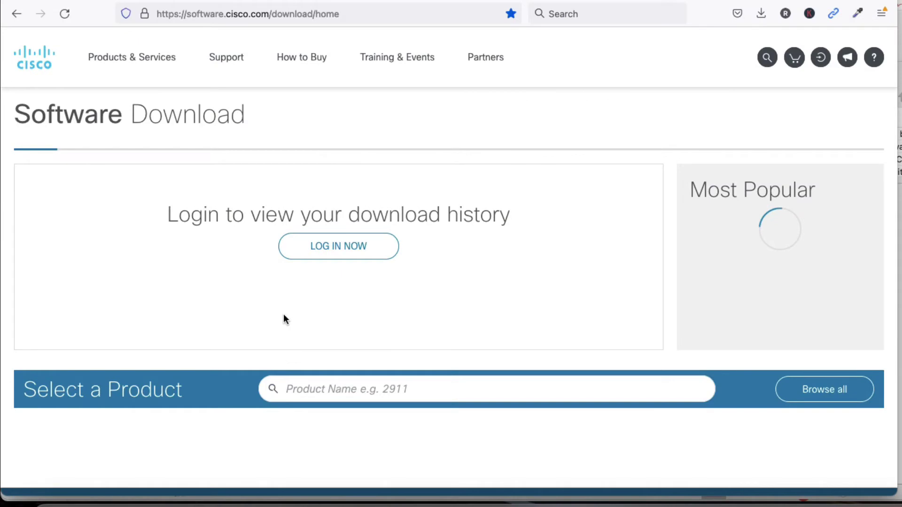
Search 'ident', pick Identity Services Engine Software, and expand the Log4j2021 release group.
{"action": "left_click", "coordinate": [325, 382]}
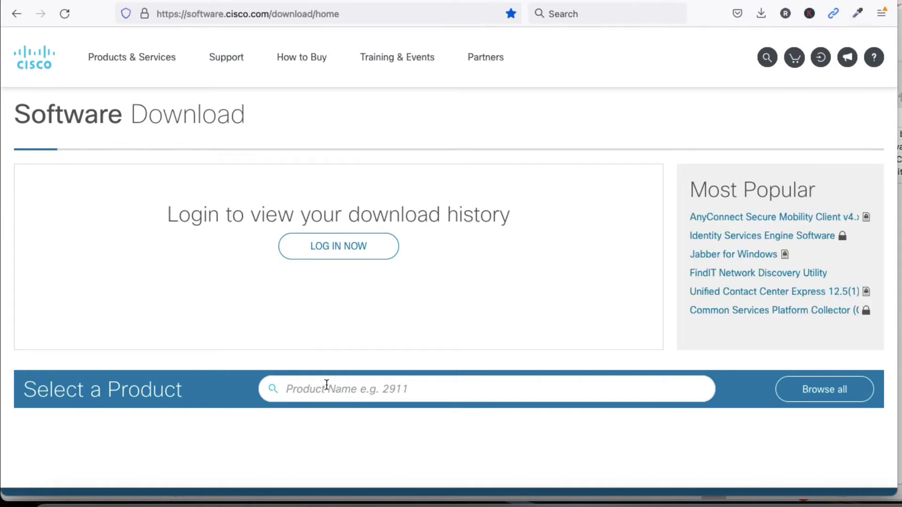
{"action": "type", "text": "ind"}
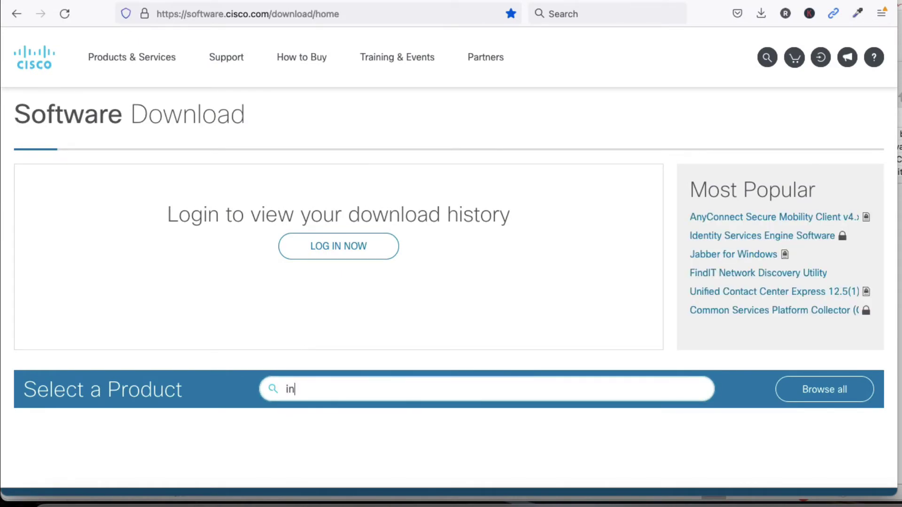
{"action": "key", "text": "BackSpace"}
{"action": "key", "text": "BackSpace"}
{"action": "key", "text": "BackSpace"}
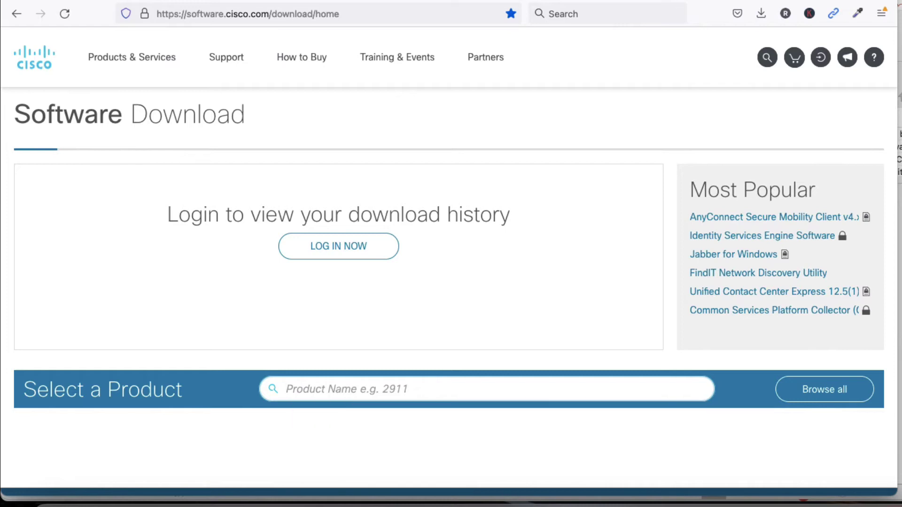
{"action": "type", "text": "iden"}
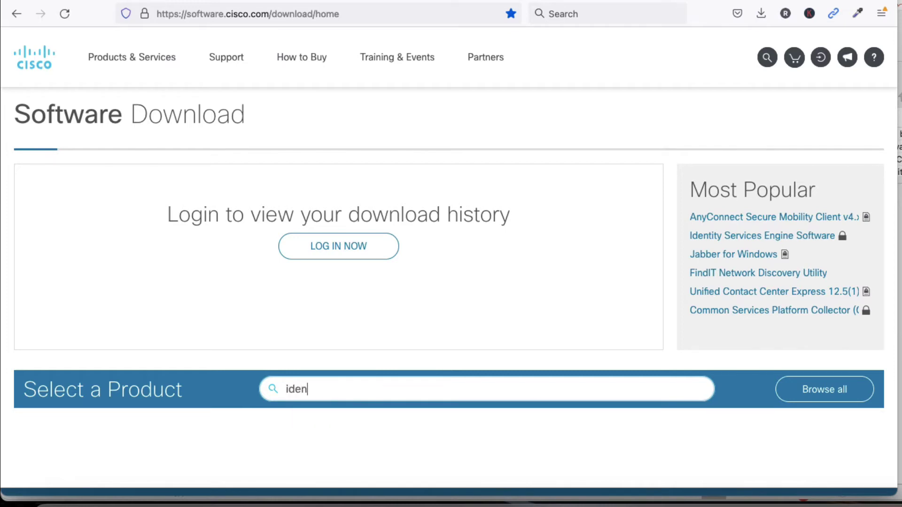
{"action": "type", "text": "t"}
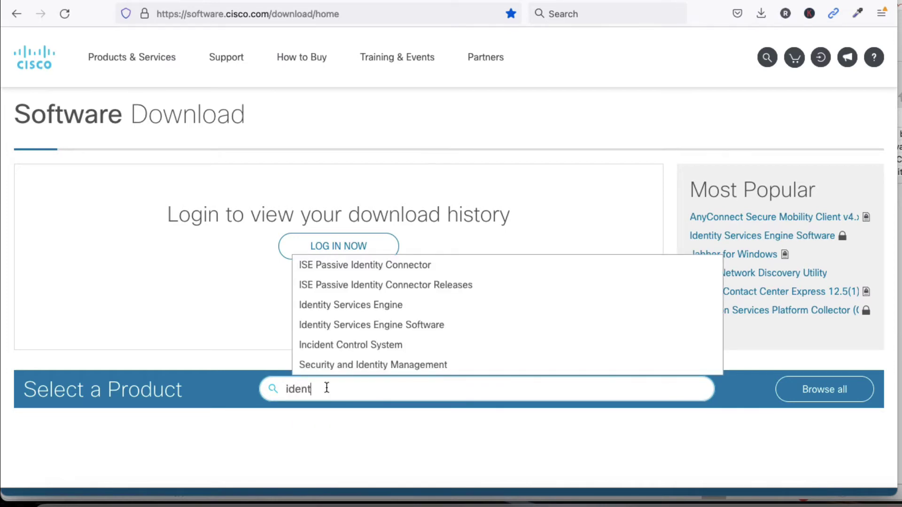
{"action": "left_click", "coordinate": [372, 325]}
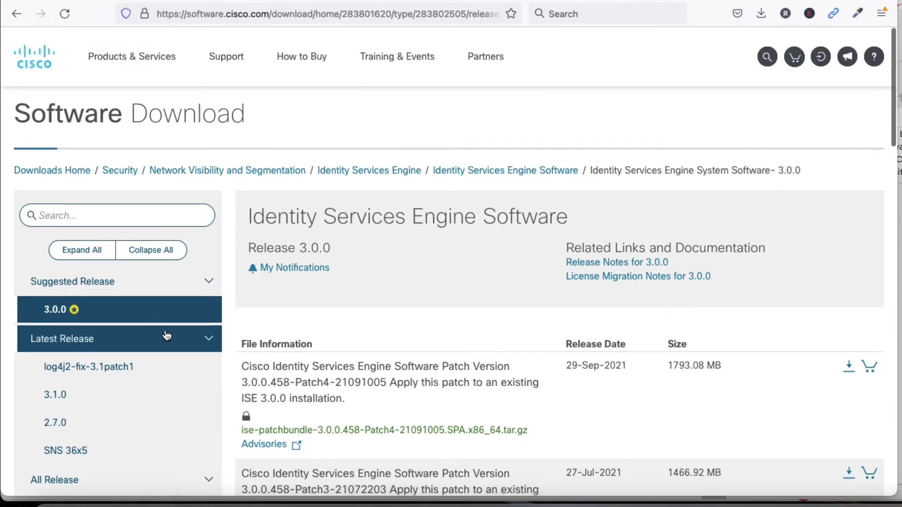
{"action": "scroll", "coordinate": [167, 335], "scroll_direction": "down", "scroll_amount": 4}
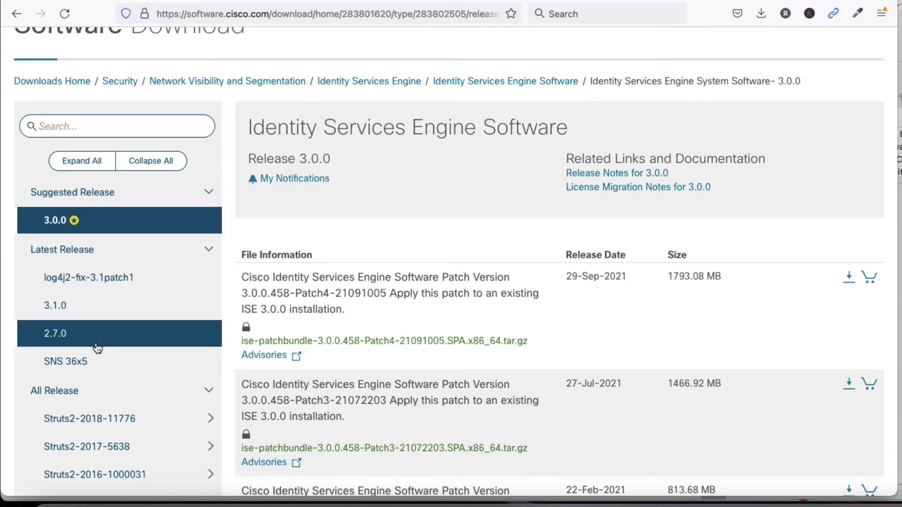
{"action": "scroll", "coordinate": [121, 465], "scroll_direction": "down", "scroll_amount": 5}
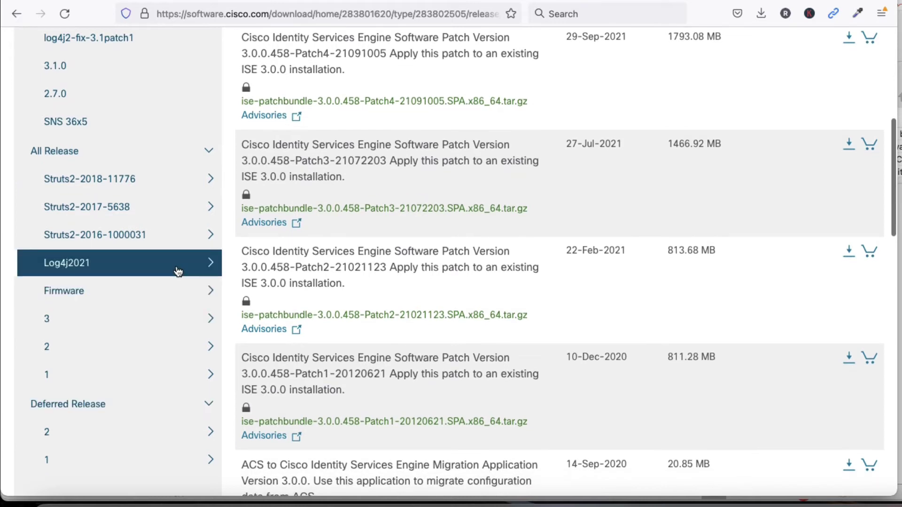
{"action": "left_click", "coordinate": [178, 272]}
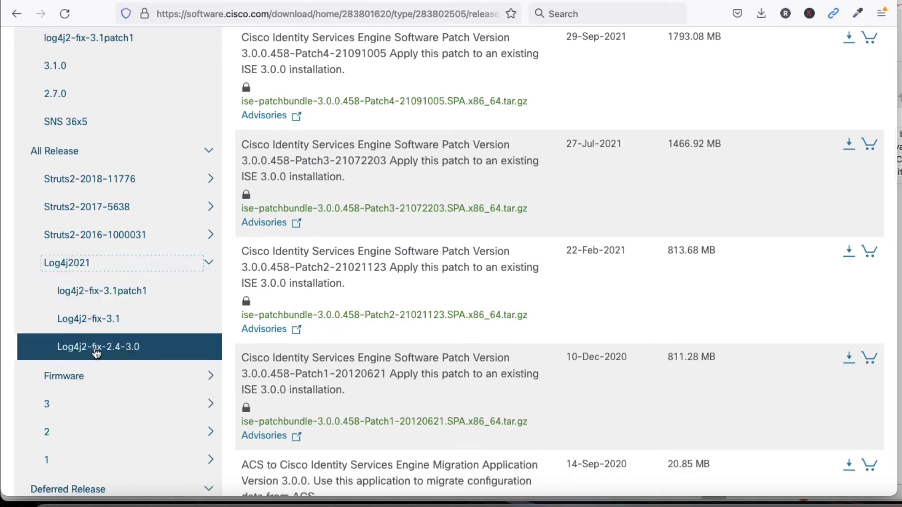
Open the Log4j2-fix-2.4-3.0 release and highlight the apply and rollback hot patch file names.
{"action": "left_click", "coordinate": [126, 353]}
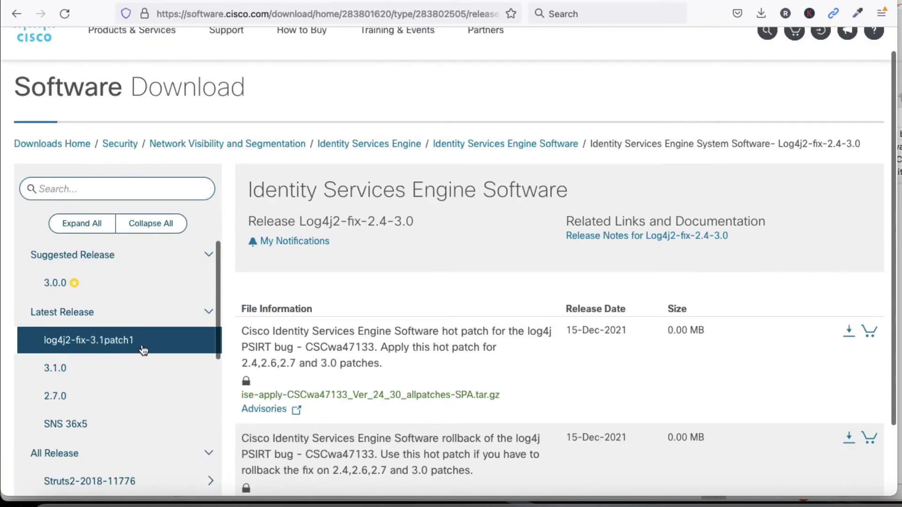
{"action": "scroll", "coordinate": [308, 373], "scroll_direction": "down", "scroll_amount": 3}
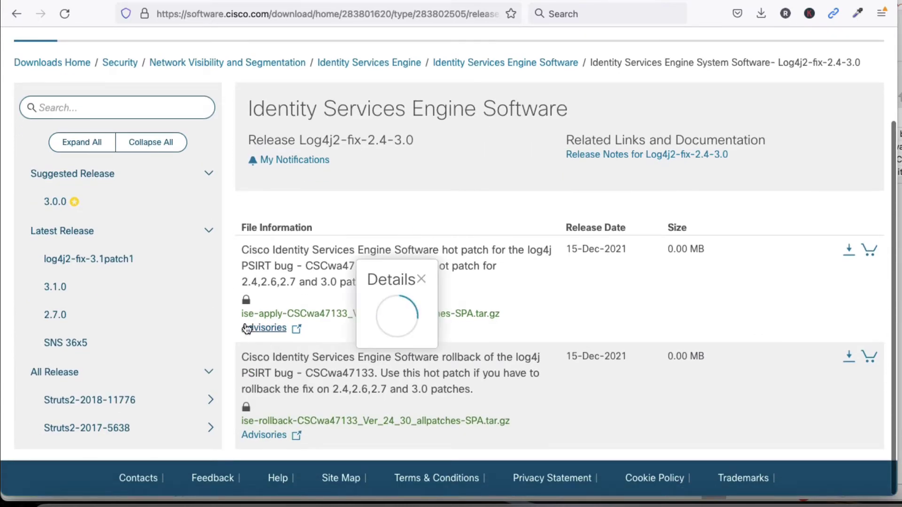
{"action": "left_click_drag", "start_coordinate": [242, 314], "coordinate": [509, 332]}
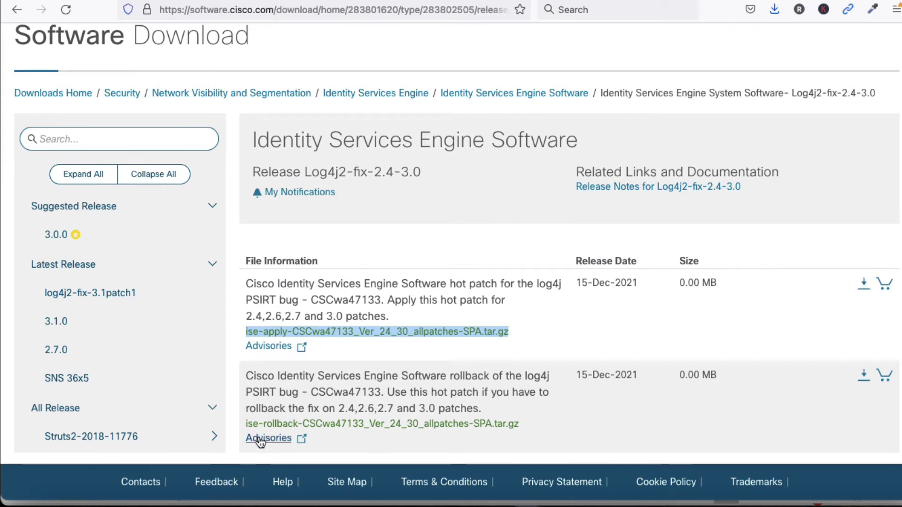
{"action": "left_click_drag", "start_coordinate": [241, 425], "coordinate": [527, 427]}
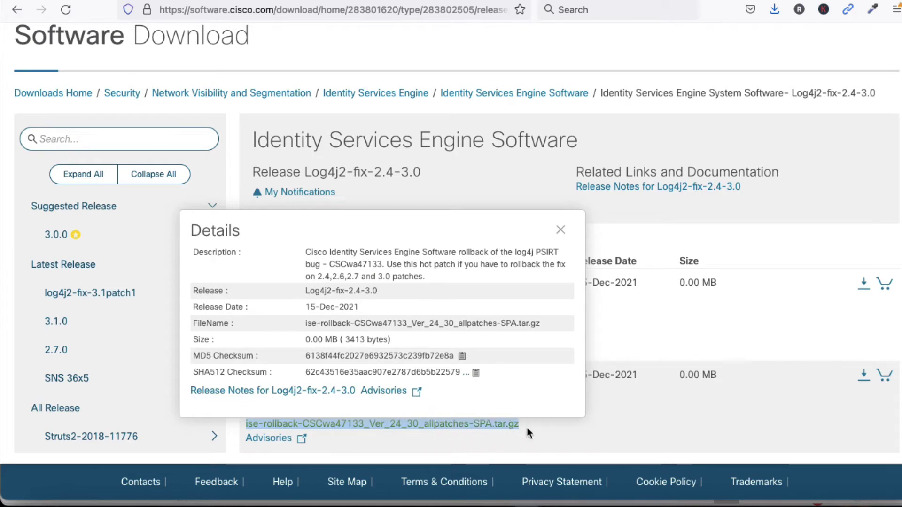
Download the CSCwa47133 hot patch files, accepting the license agreement and saving each file.
{"action": "left_click", "coordinate": [868, 291]}
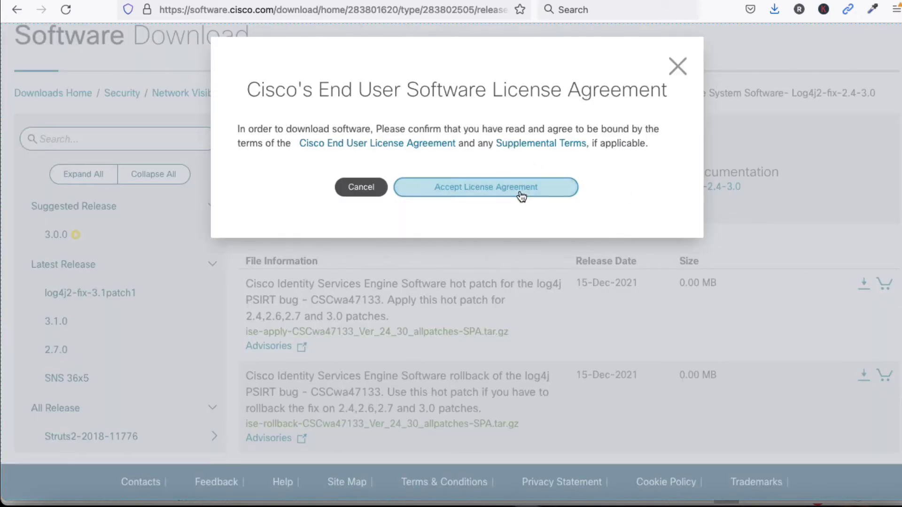
{"action": "left_click", "coordinate": [692, 295]}
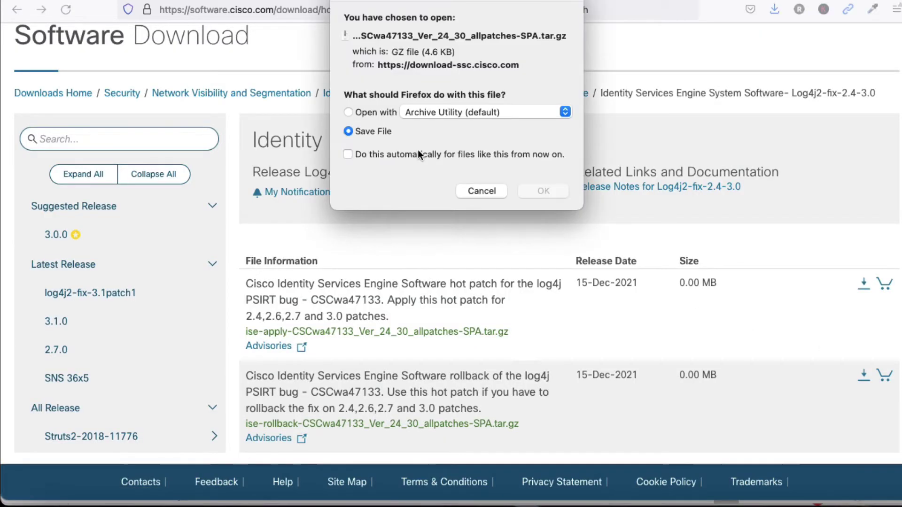
{"action": "left_click", "coordinate": [528, 190]}
{"action": "left_click", "coordinate": [865, 382]}
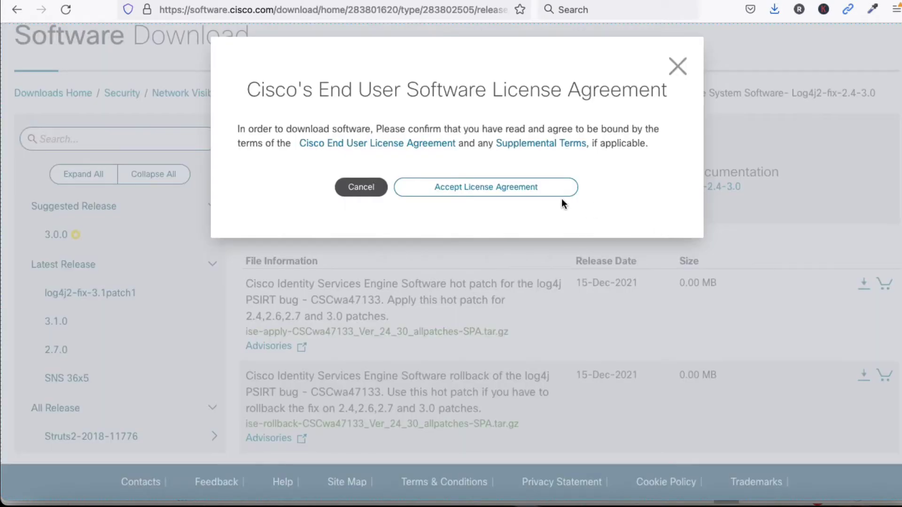
{"action": "left_click", "coordinate": [533, 194]}
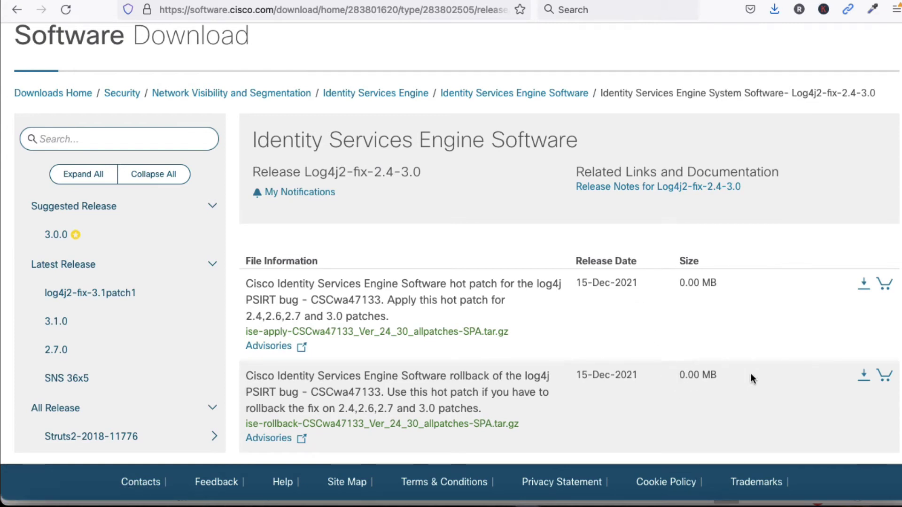
{"action": "left_click_drag", "start_coordinate": [679, 282], "coordinate": [737, 292]}
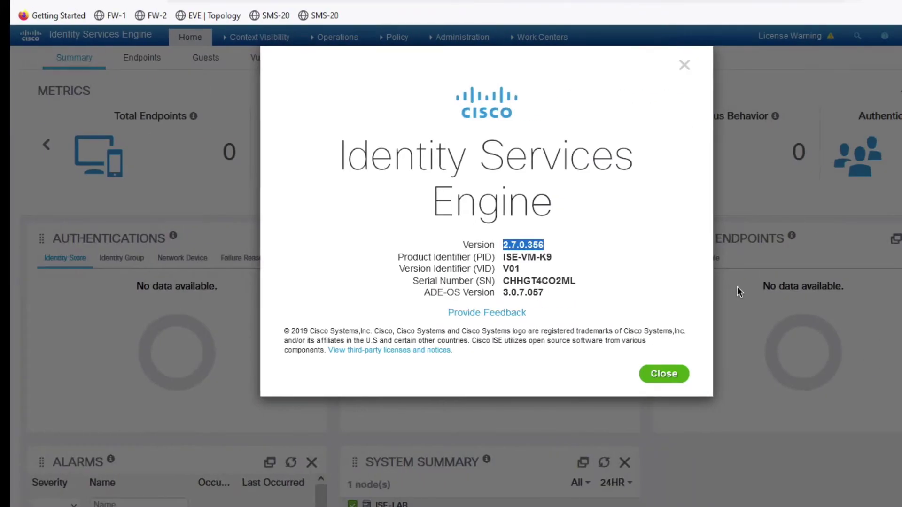
Close the ISE About dialog and open File Explorer with Win+E.
{"action": "left_click", "coordinate": [654, 374]}
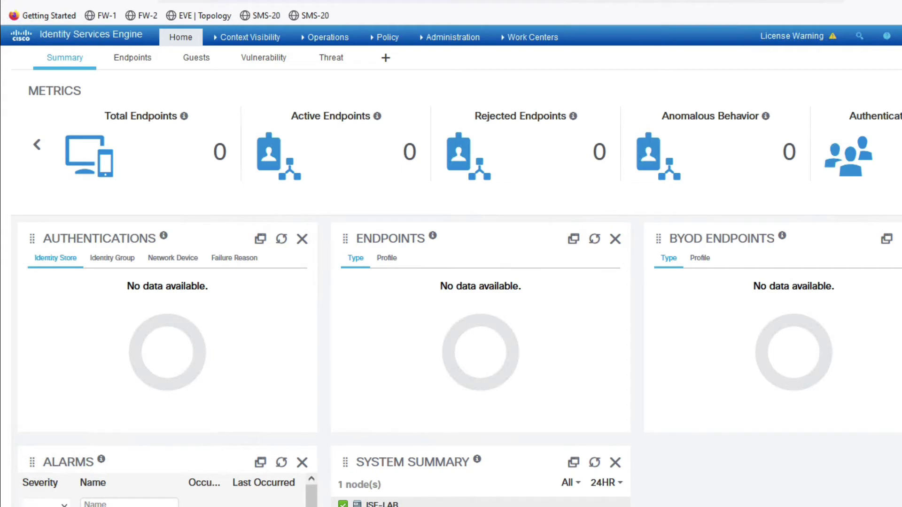
{"action": "key", "text": "super+e"}
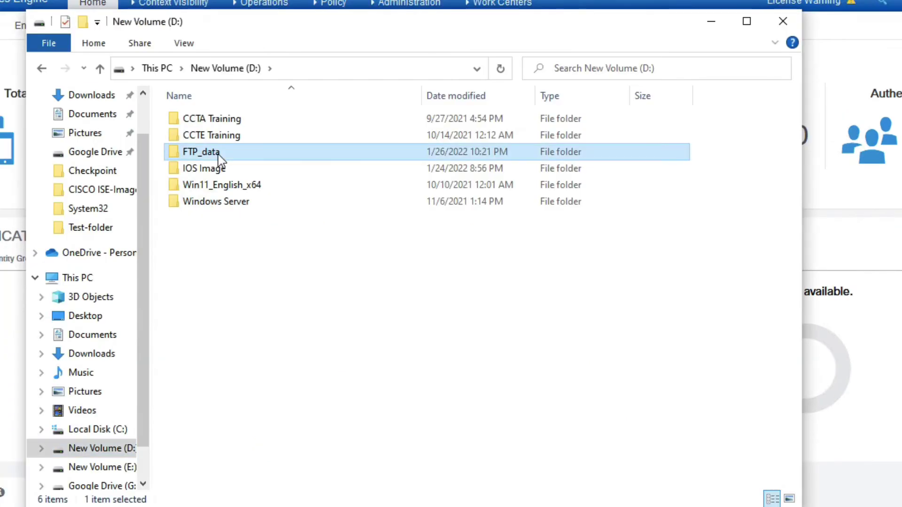
Open D:\FTP_data and check the ise-apply and ise-rollback patch archives.
{"action": "double_click", "coordinate": [289, 168]}
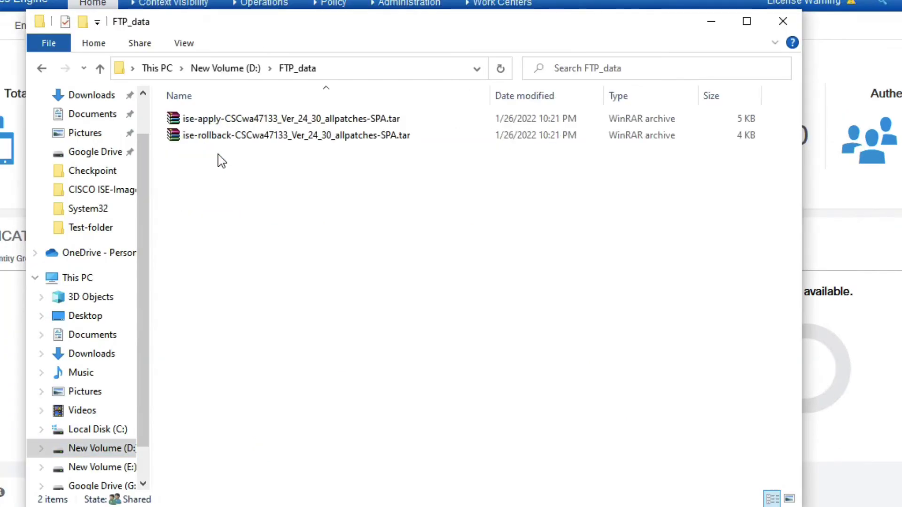
{"action": "left_click", "coordinate": [187, 124]}
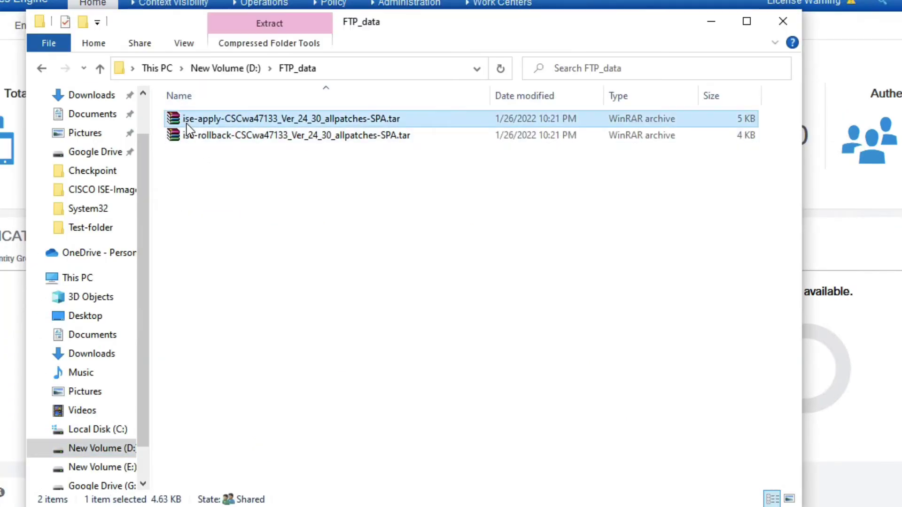
{"action": "left_click", "coordinate": [196, 140]}
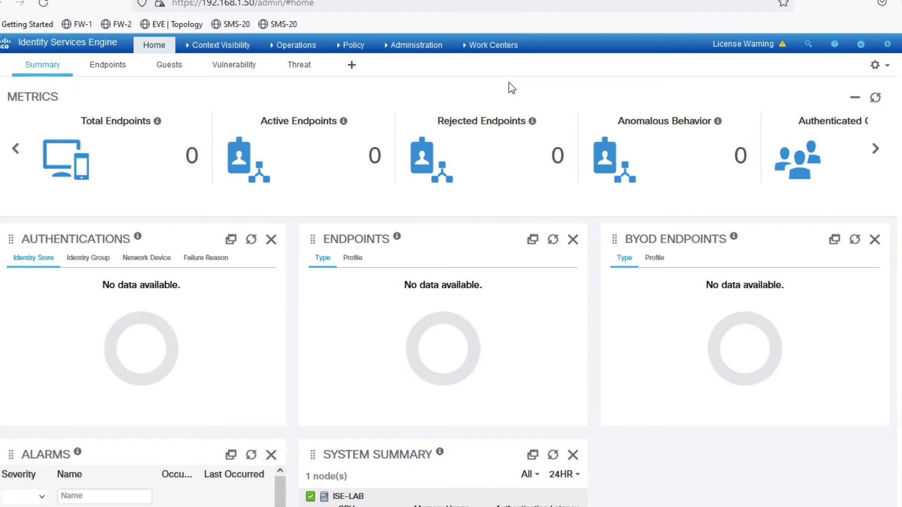
Go to Administration > System > Maintenance > Repository and start a new repository.
{"action": "mouse_move", "coordinate": [411, 48]}
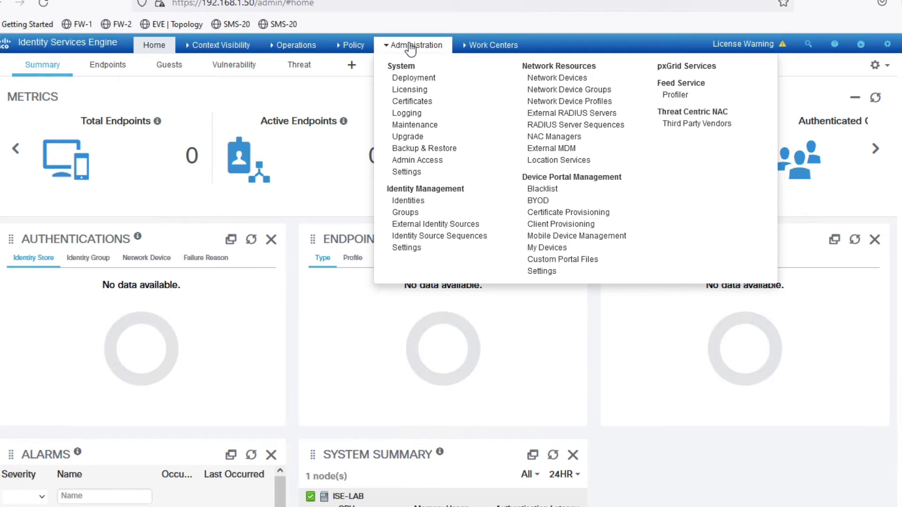
{"action": "left_click", "coordinate": [413, 124]}
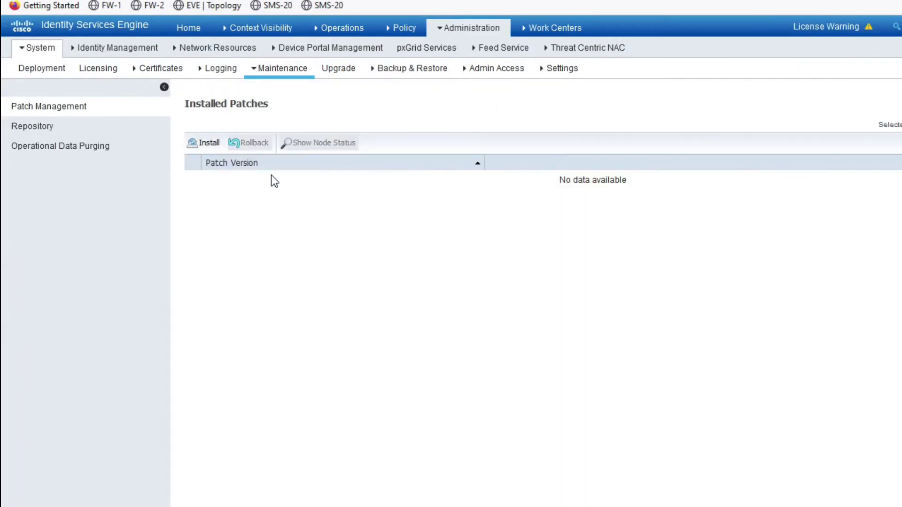
{"action": "left_click", "coordinate": [33, 135]}
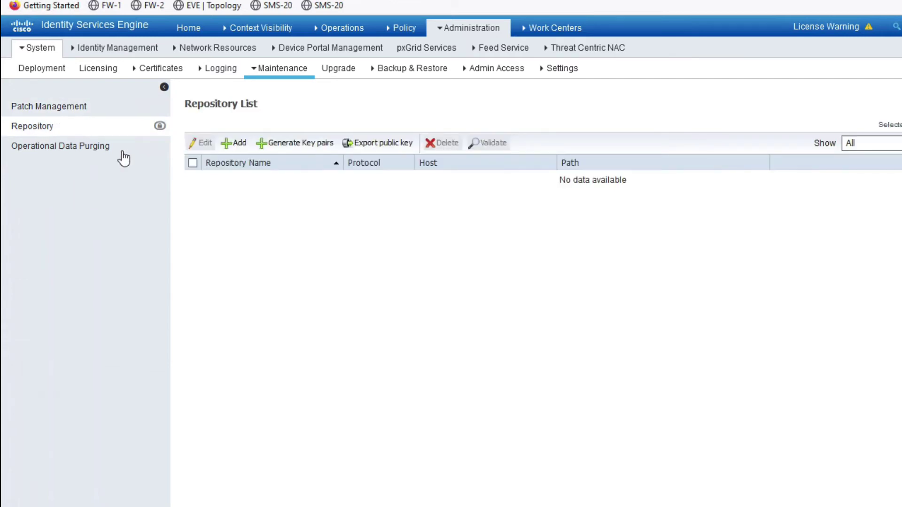
{"action": "left_click", "coordinate": [239, 146]}
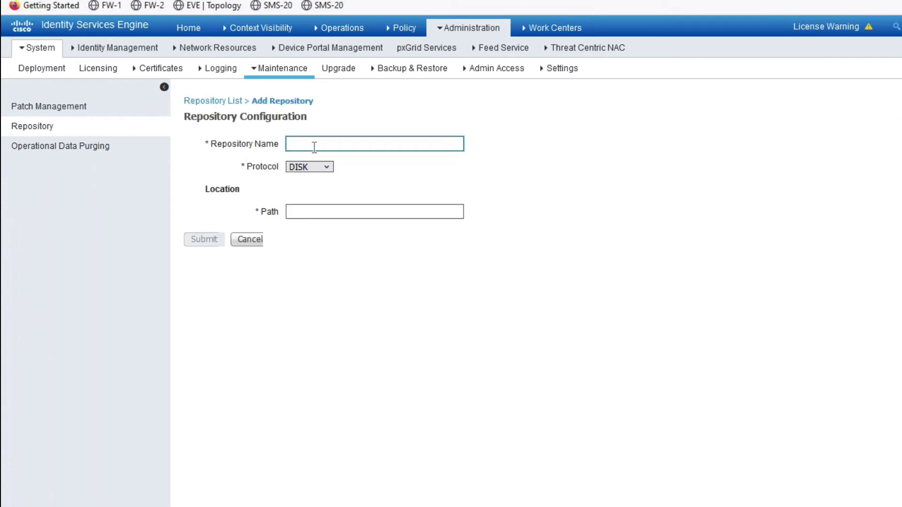
Name the repository 'upgrade-repo' and set its protocol to FTP.
{"action": "type", "text": "upgrade"}
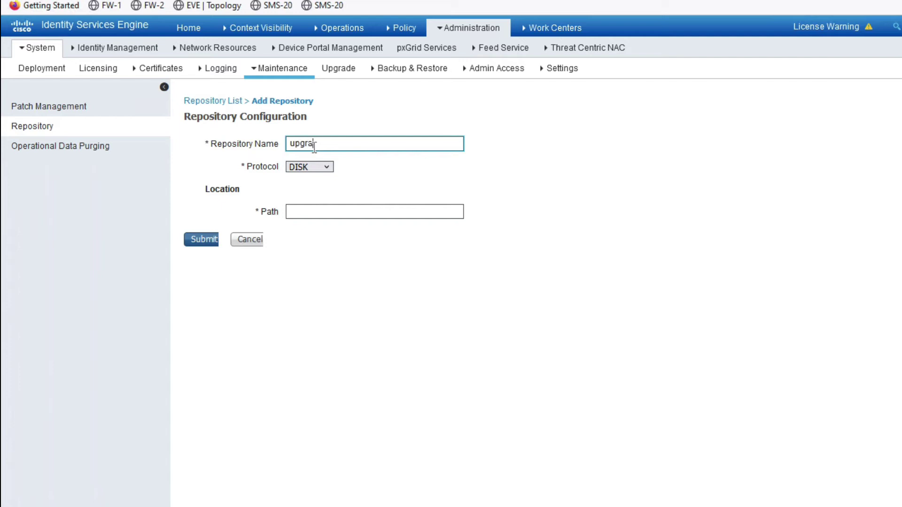
{"action": "type", "text": "-repo"}
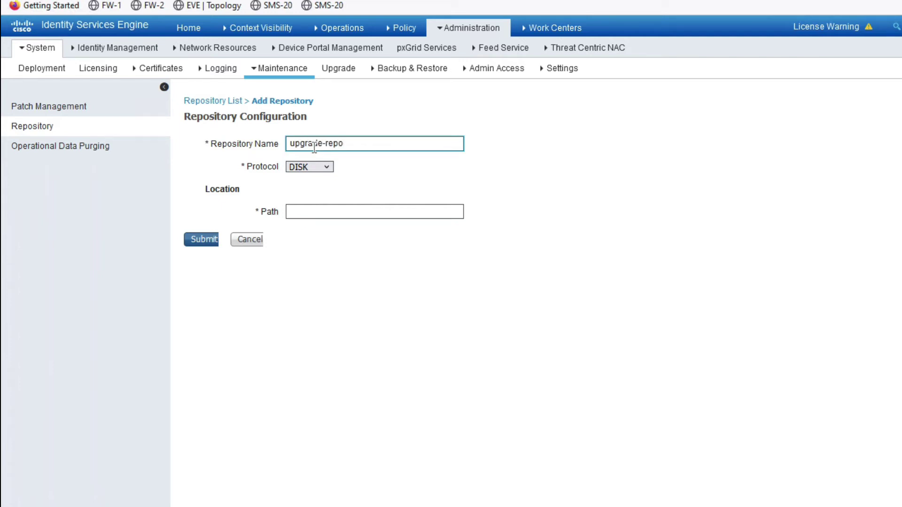
{"action": "left_click", "coordinate": [313, 168]}
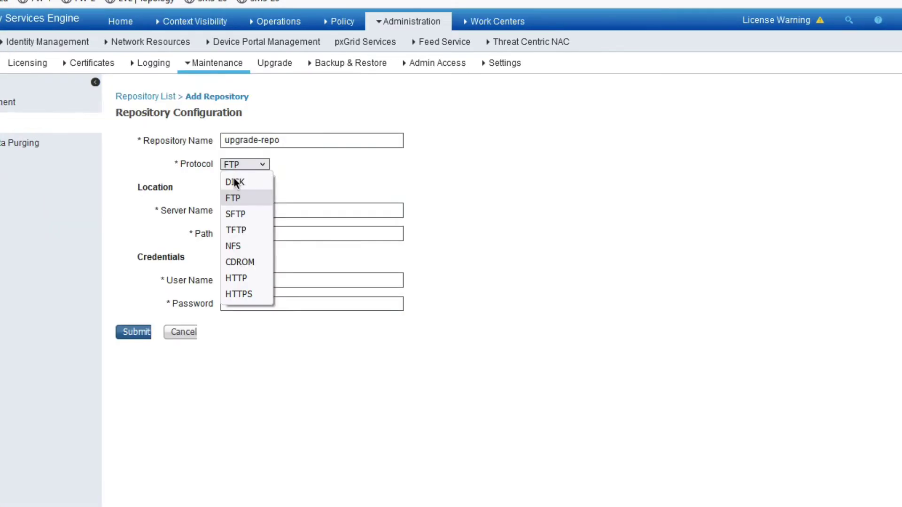
{"action": "left_click", "coordinate": [235, 182]}
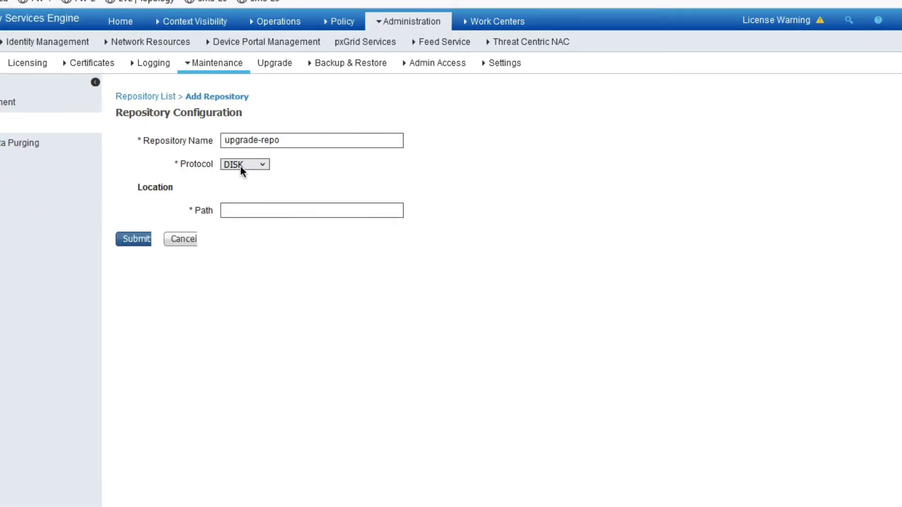
{"action": "left_click", "coordinate": [241, 166]}
{"action": "left_click", "coordinate": [241, 195]}
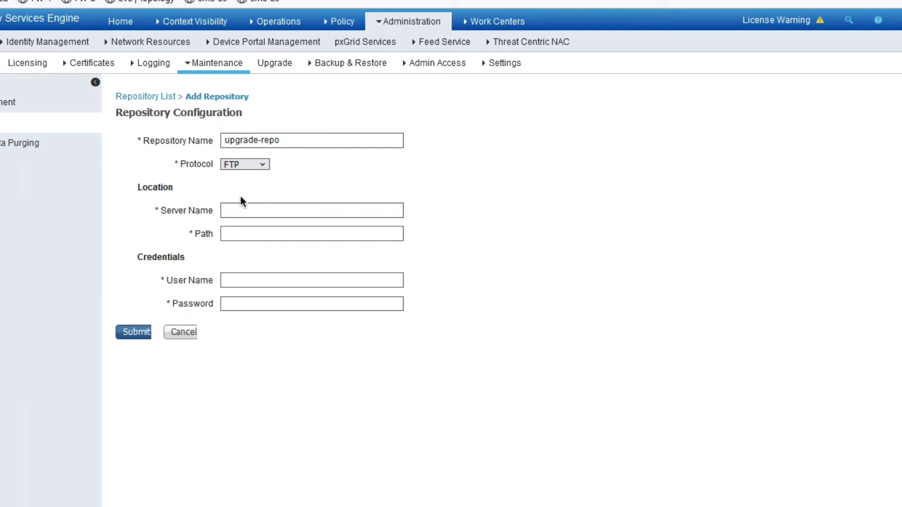
Enter server 192.168.1.25, path /, the FTP user name and password, then submit.
{"action": "left_click", "coordinate": [242, 210]}
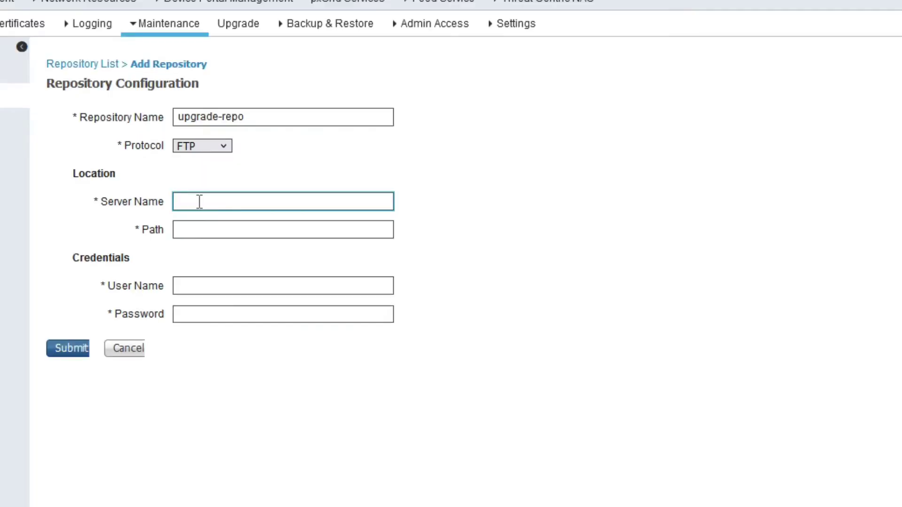
{"action": "type", "text": "192.1"}
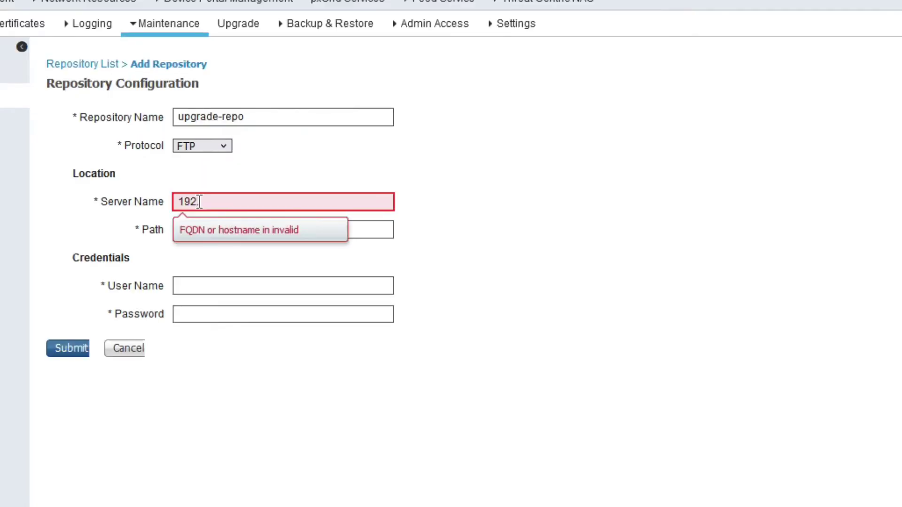
{"action": "type", "text": "68.1.25"}
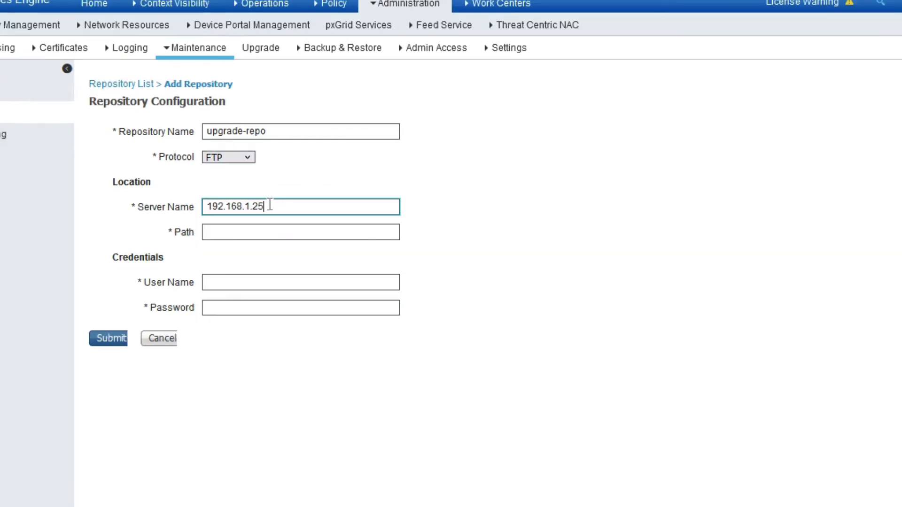
{"action": "left_click_drag", "start_coordinate": [270, 207], "coordinate": [163, 205]}
{"action": "left_click", "coordinate": [224, 233]}
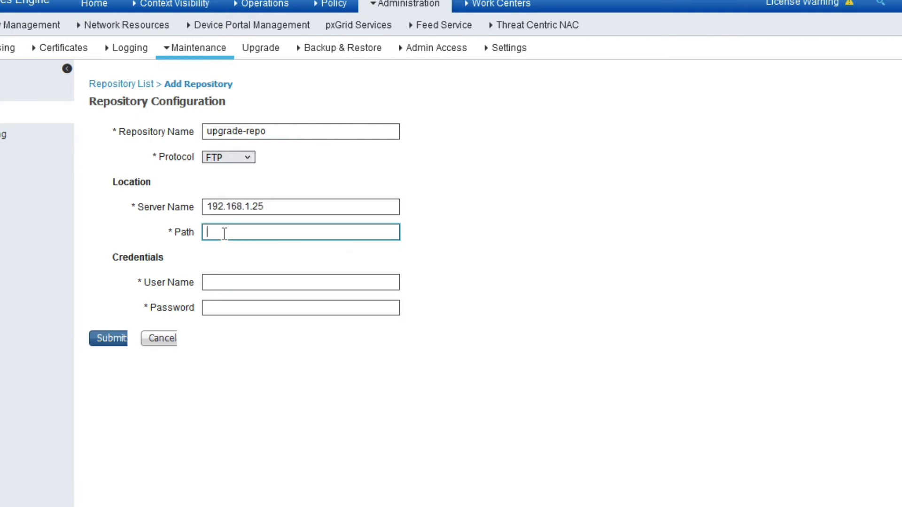
{"action": "type", "text": "/"}
{"action": "left_click", "coordinate": [221, 282]}
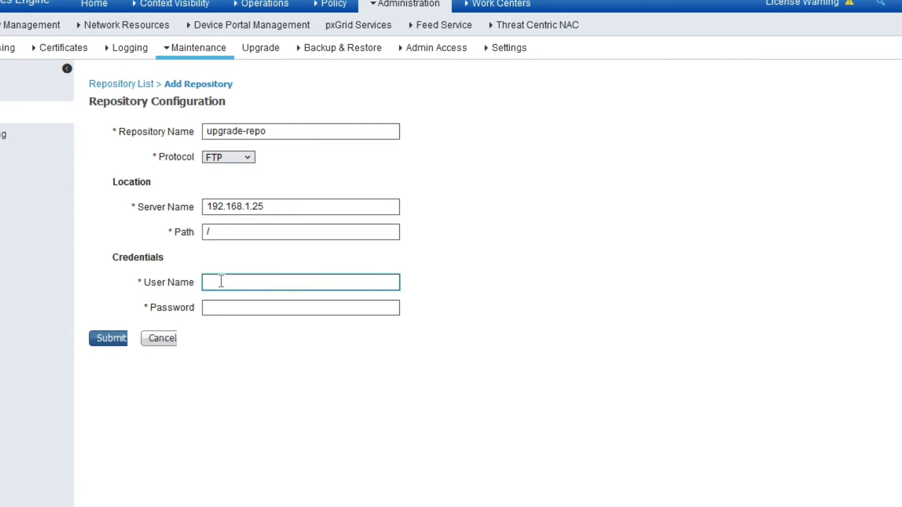
{"action": "left_click", "coordinate": [226, 307]}
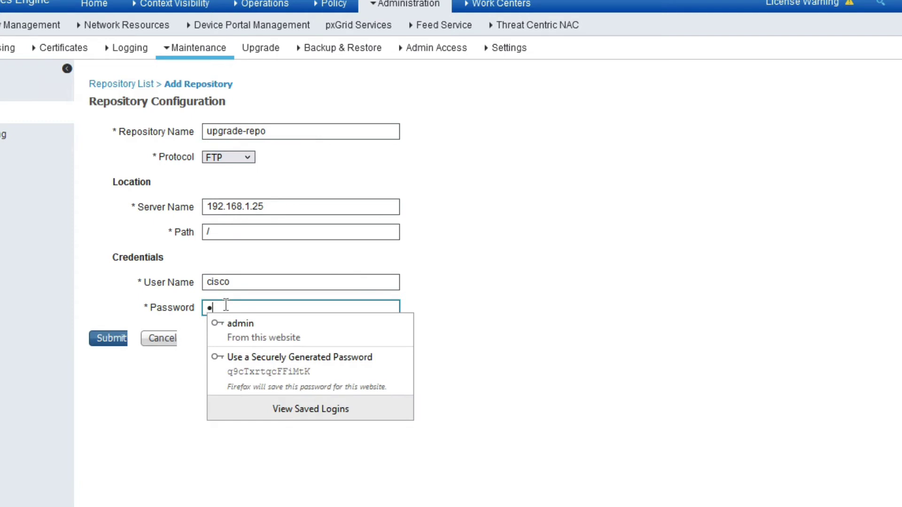
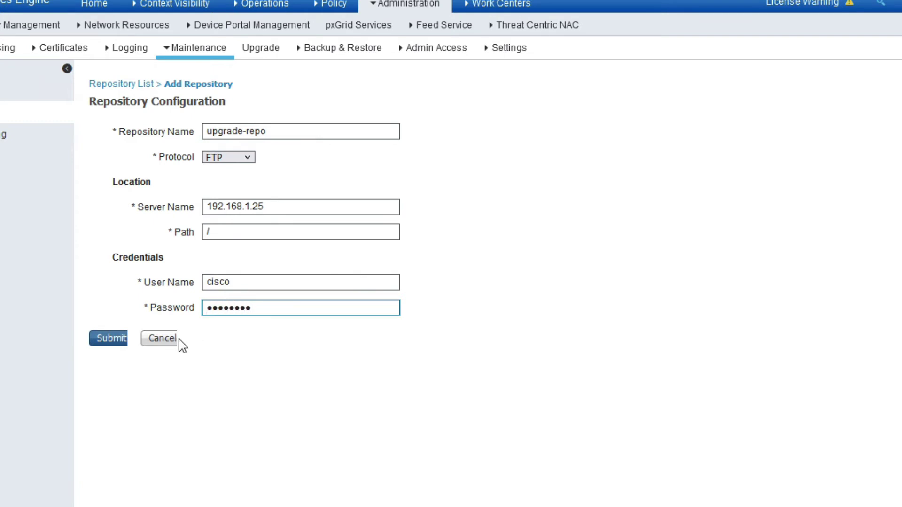
{"action": "left_click", "coordinate": [115, 339]}
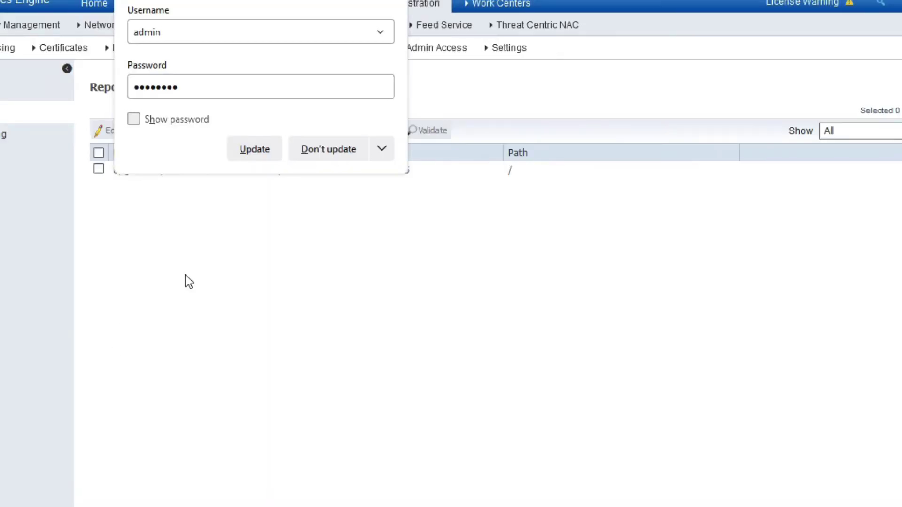
Update the browser's saved login, then validate the upgrade-repo repository connection.
{"action": "left_click", "coordinate": [274, 157]}
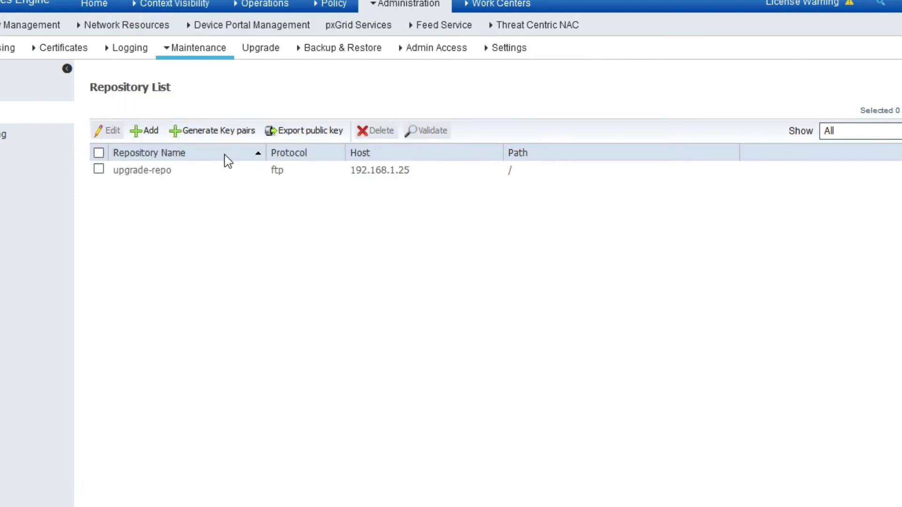
{"action": "left_click", "coordinate": [99, 169]}
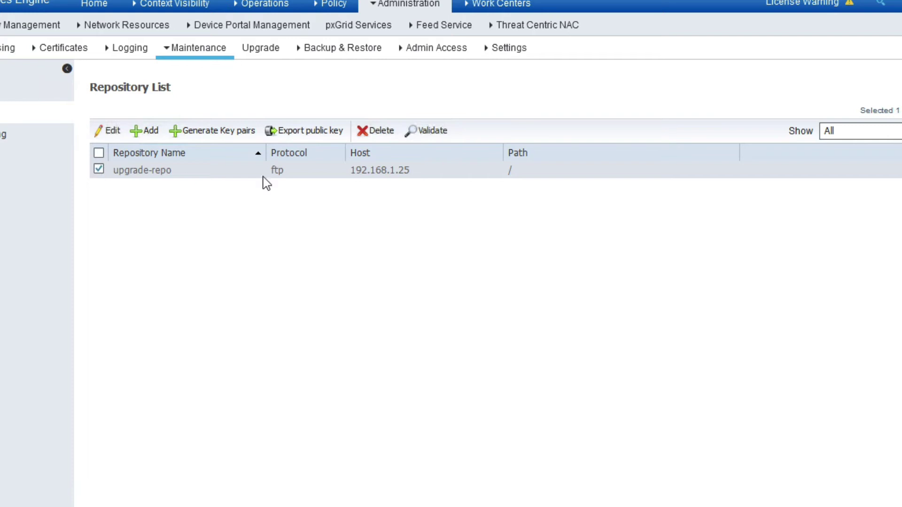
{"action": "left_click", "coordinate": [419, 130]}
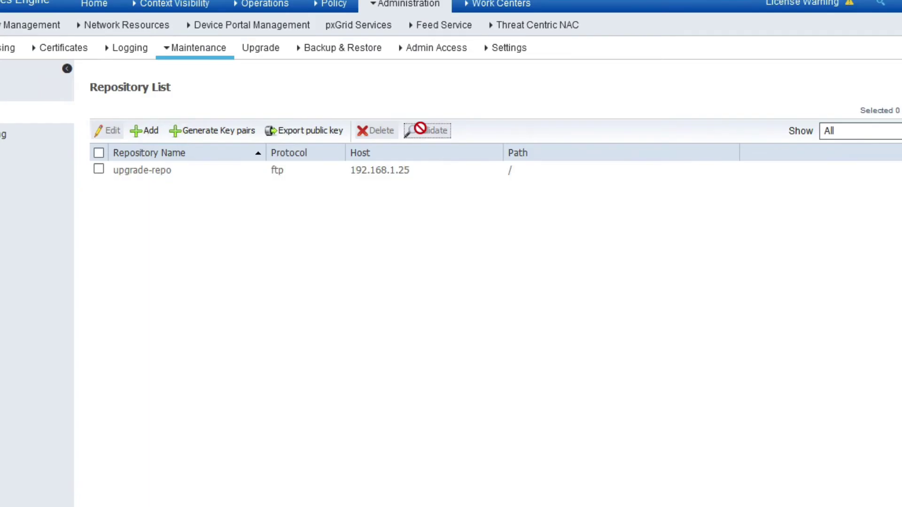
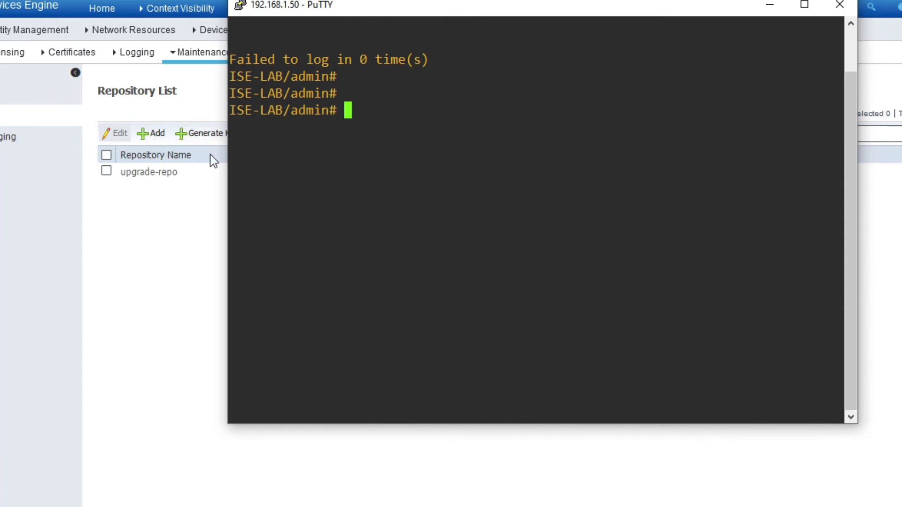
Widen the terminal window and run show repository upgrade-repo.
{"action": "left_click_drag", "start_coordinate": [226, 162], "coordinate": [105, 171]}
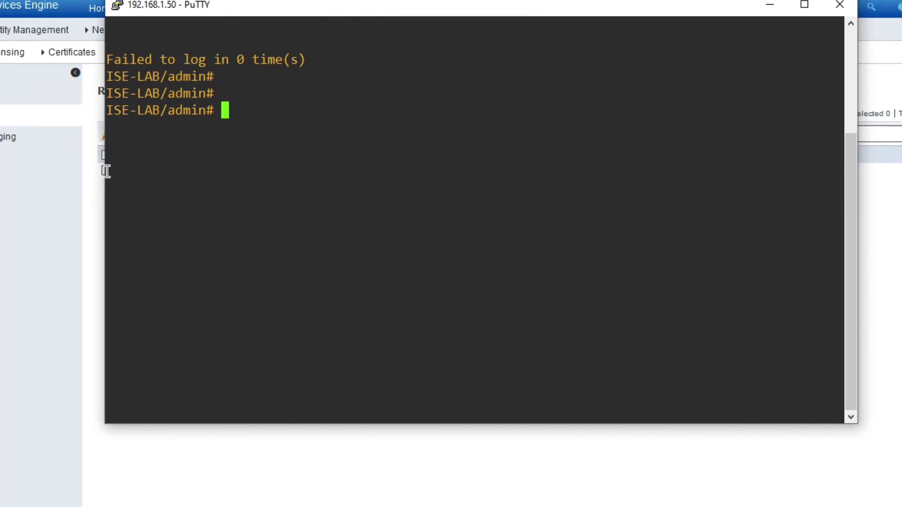
{"action": "left_click_drag", "start_coordinate": [287, 14], "coordinate": [375, 70]}
{"action": "type", "text": "show re"}
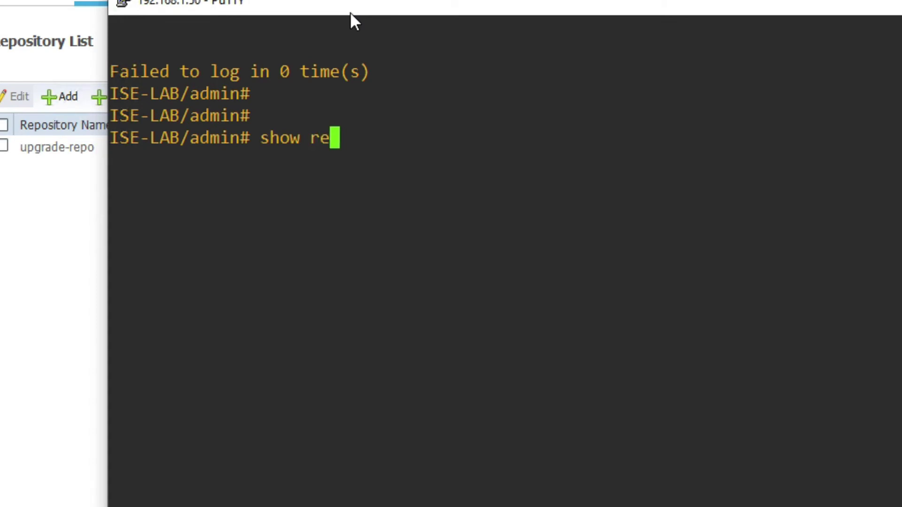
{"action": "key", "text": "Tab"}
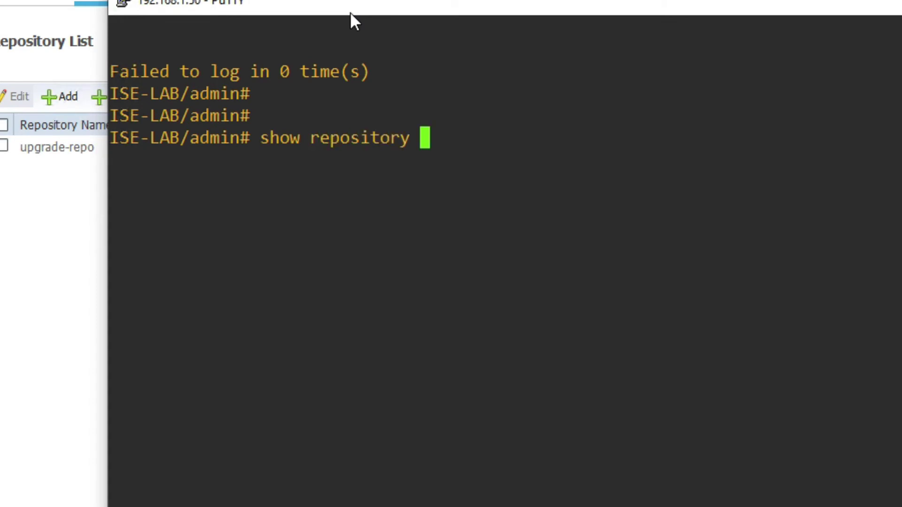
{"action": "type", "text": "upgra"}
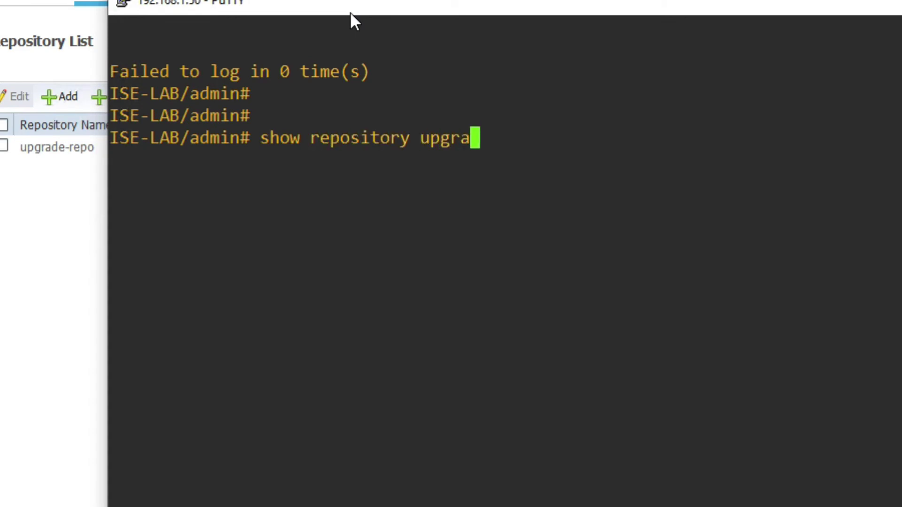
{"action": "type", "text": "de-repo"}
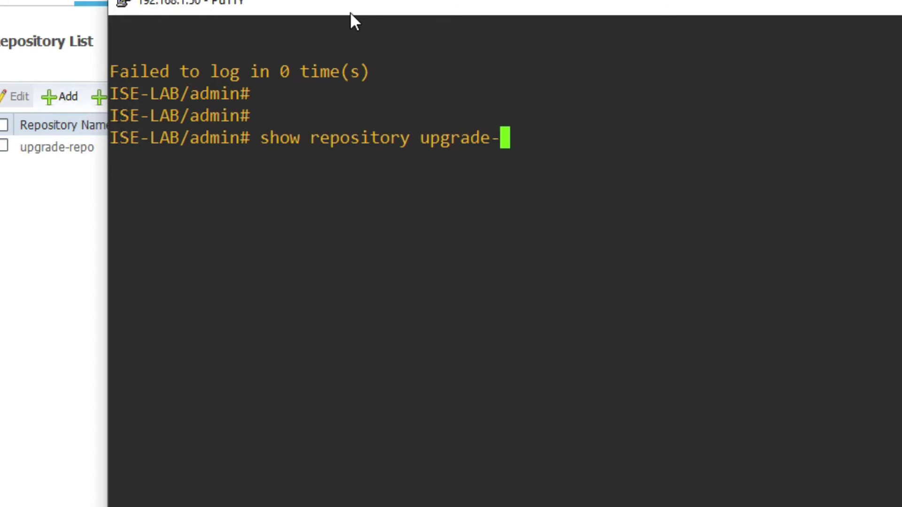
{"action": "key", "text": "Return"}
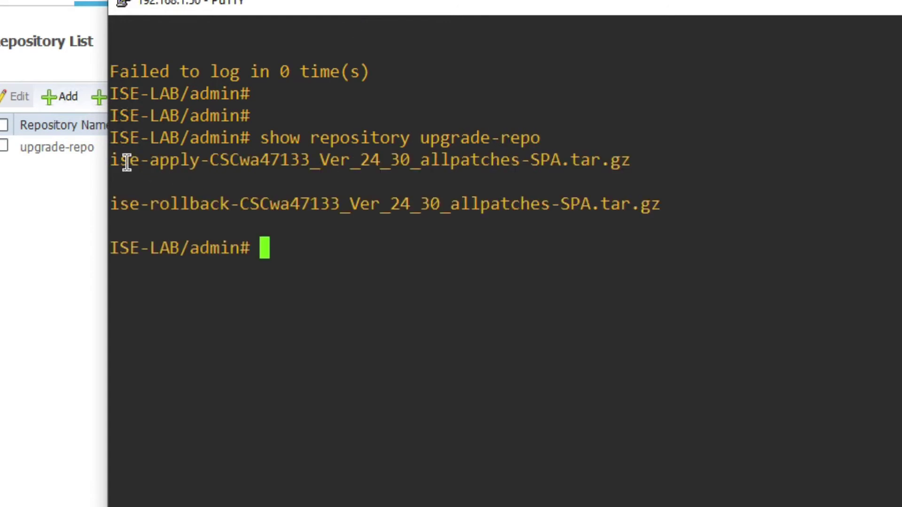
Highlight the ise-apply and ise-rollback CSCwa47133 file names, then begin an application install command.
{"action": "left_click_drag", "start_coordinate": [112, 160], "coordinate": [454, 163]}
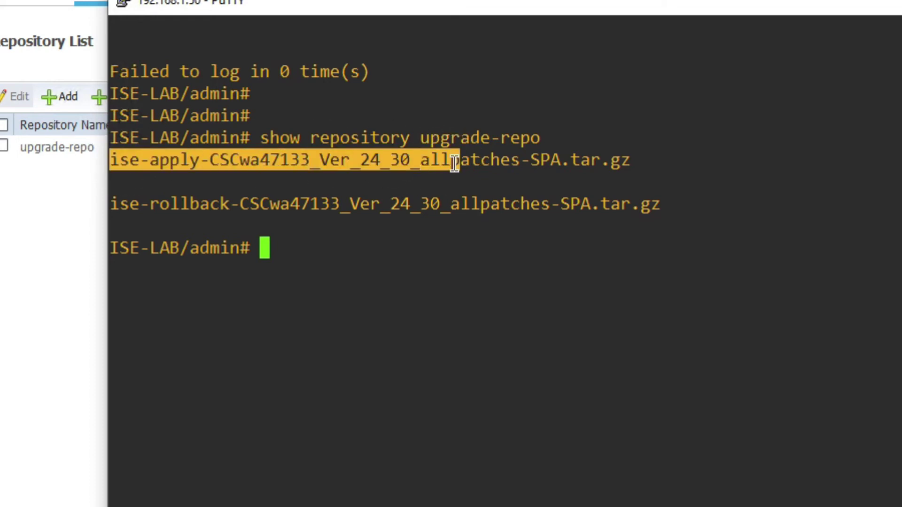
{"action": "left_click_drag", "start_coordinate": [113, 204], "coordinate": [381, 208]}
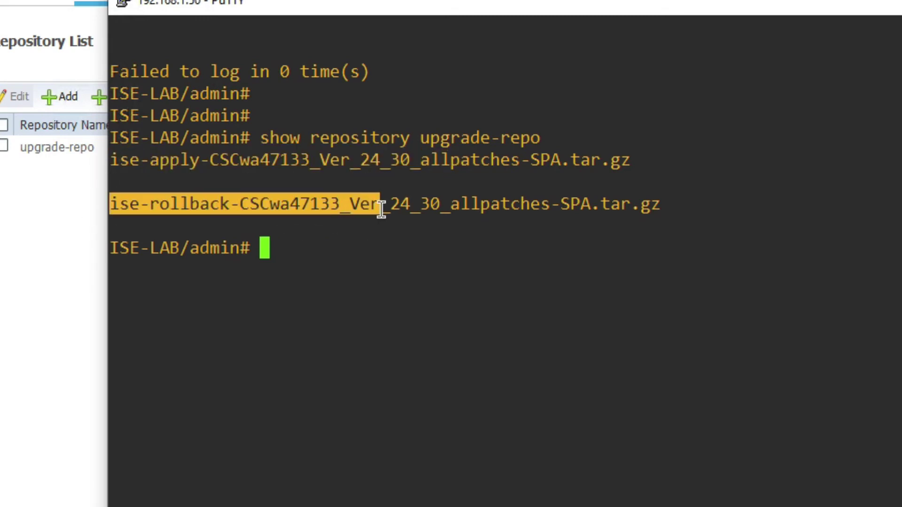
{"action": "left_click", "coordinate": [458, 251]}
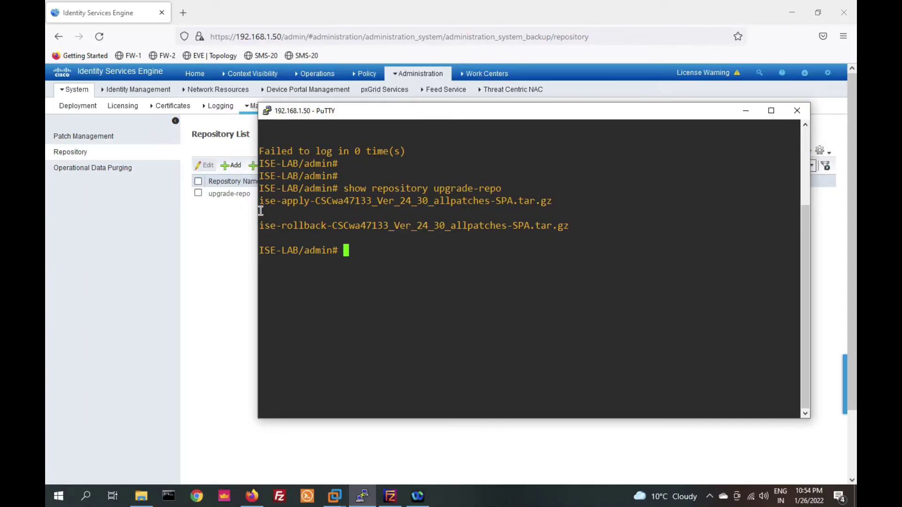
{"action": "left_click_drag", "start_coordinate": [262, 201], "coordinate": [366, 205]}
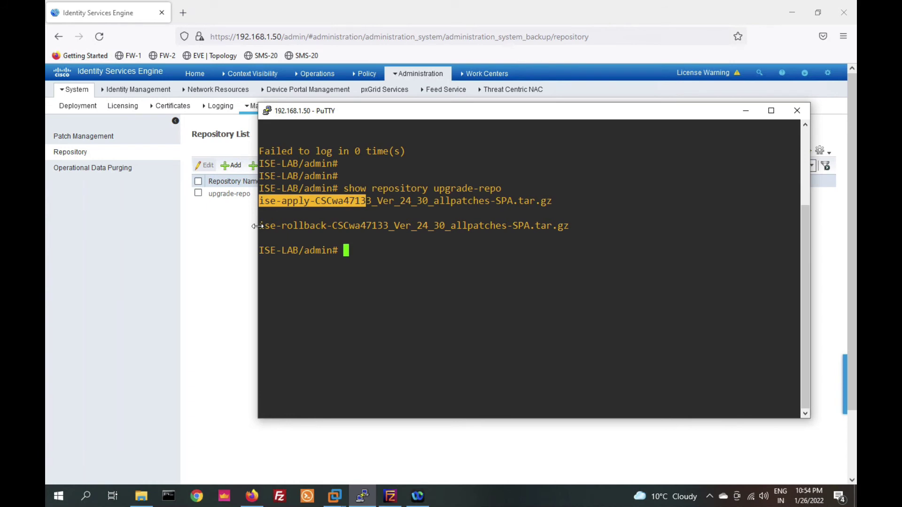
{"action": "left_click_drag", "start_coordinate": [261, 226], "coordinate": [365, 226]}
{"action": "left_click", "coordinate": [365, 253]}
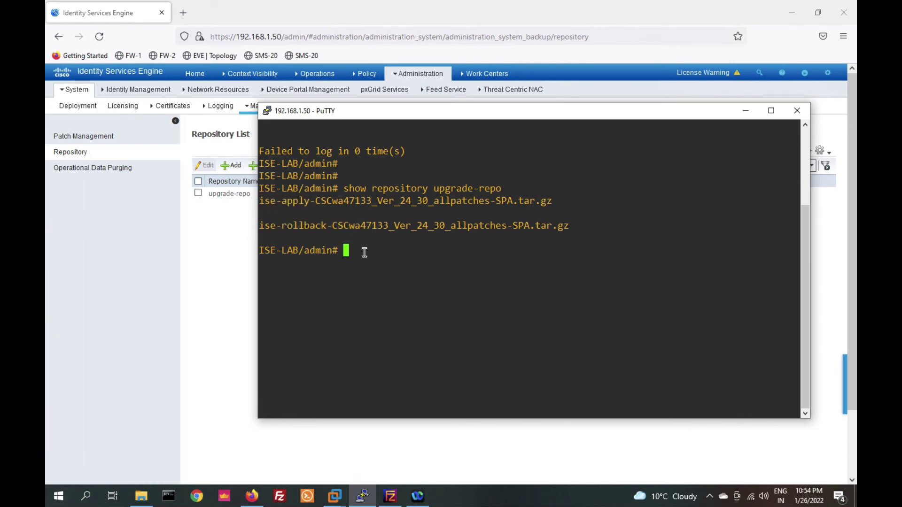
{"action": "type", "text": "application "}
{"action": "type", "text": "install"}
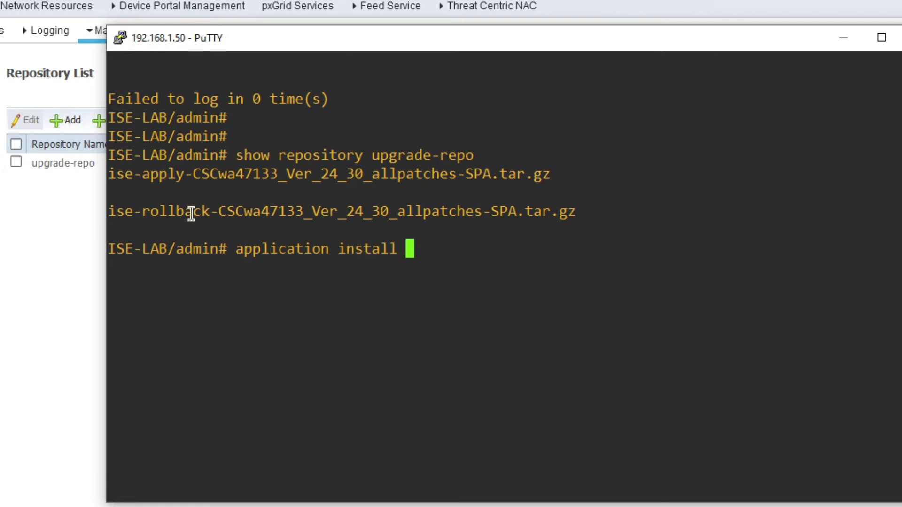
Paste the ise-apply CSCwa47133 bundle file name into the application install command.
{"action": "double_click", "coordinate": [124, 176]}
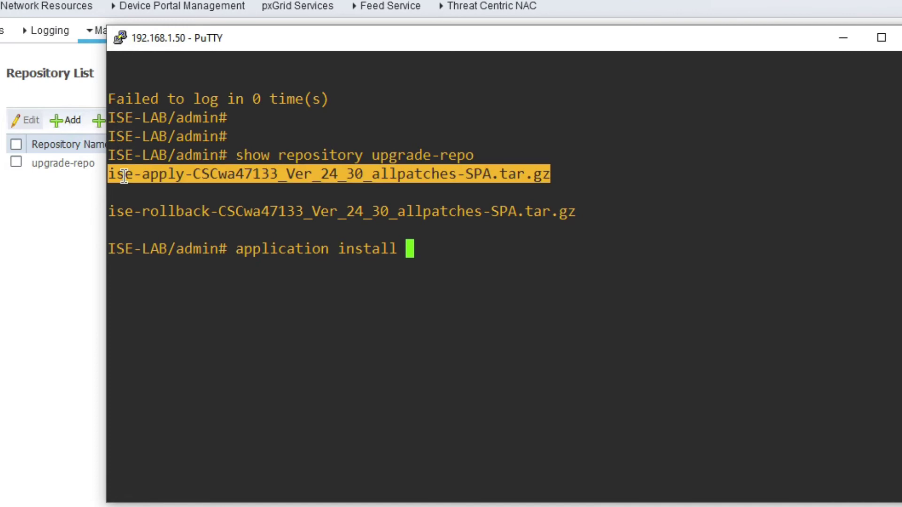
{"action": "left_click", "coordinate": [124, 176]}
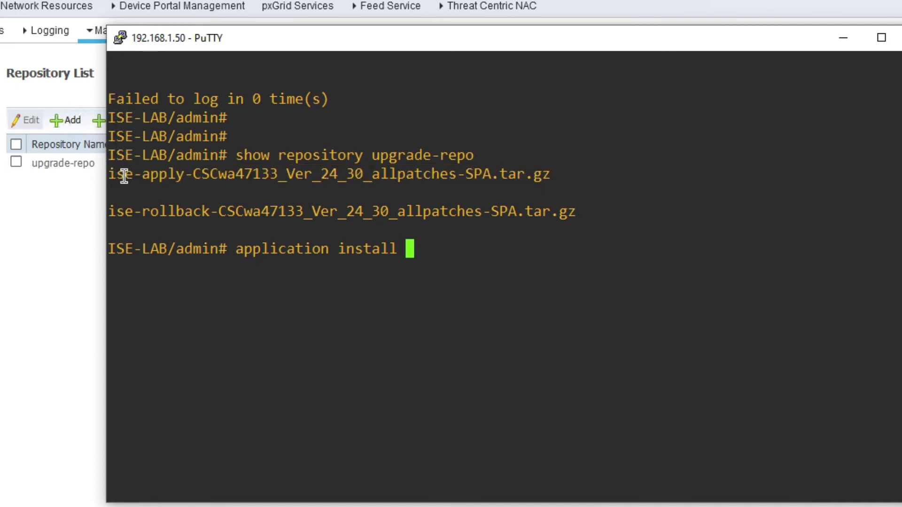
{"action": "right_click", "coordinate": [313, 279]}
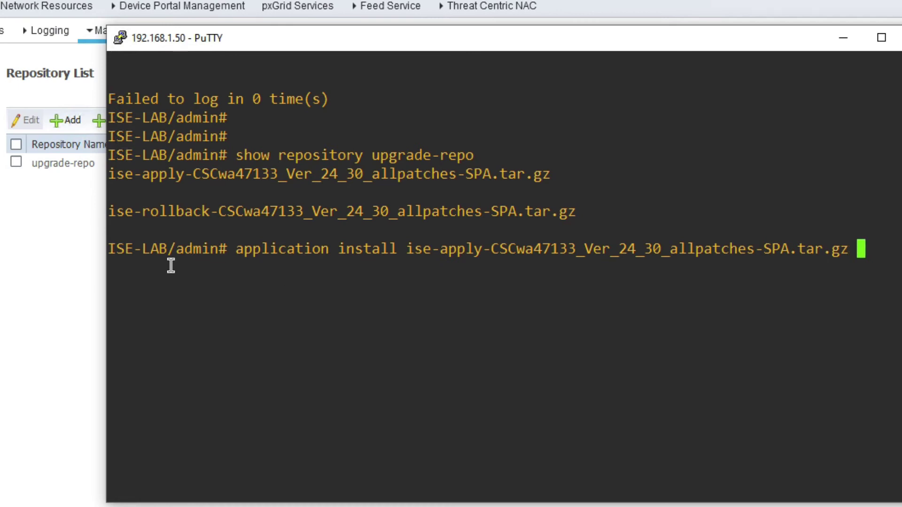
{"action": "left_click_drag", "start_coordinate": [102, 263], "coordinate": [22, 263]}
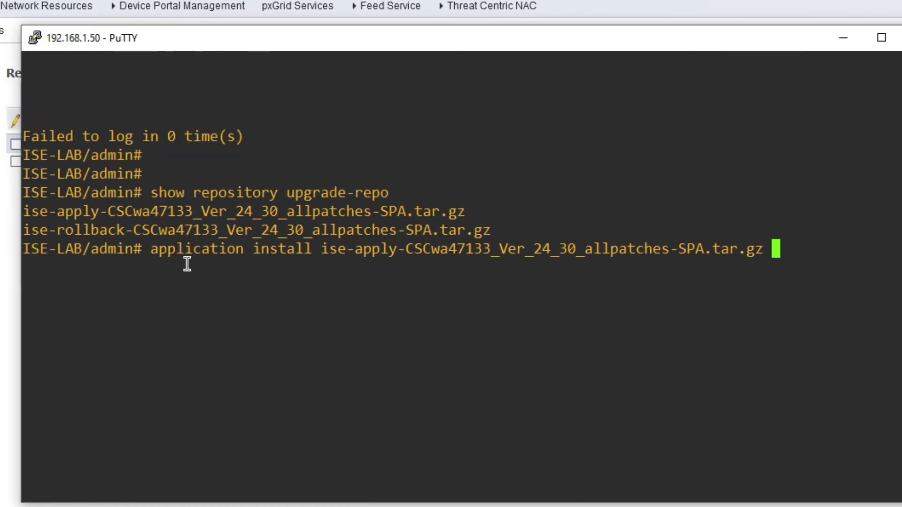
Add upgrade-repo as the source, run the install and answer yes to saving the configuration.
{"action": "double_click", "coordinate": [320, 192]}
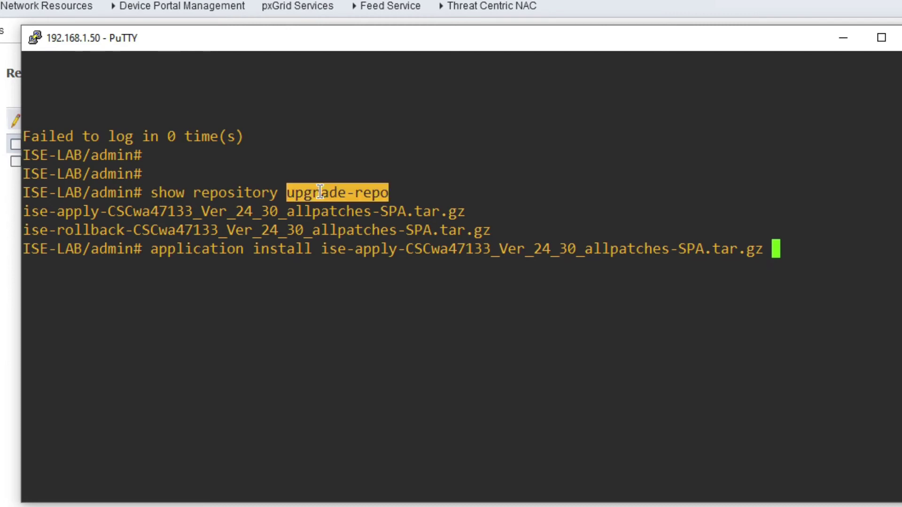
{"action": "right_click", "coordinate": [320, 191]}
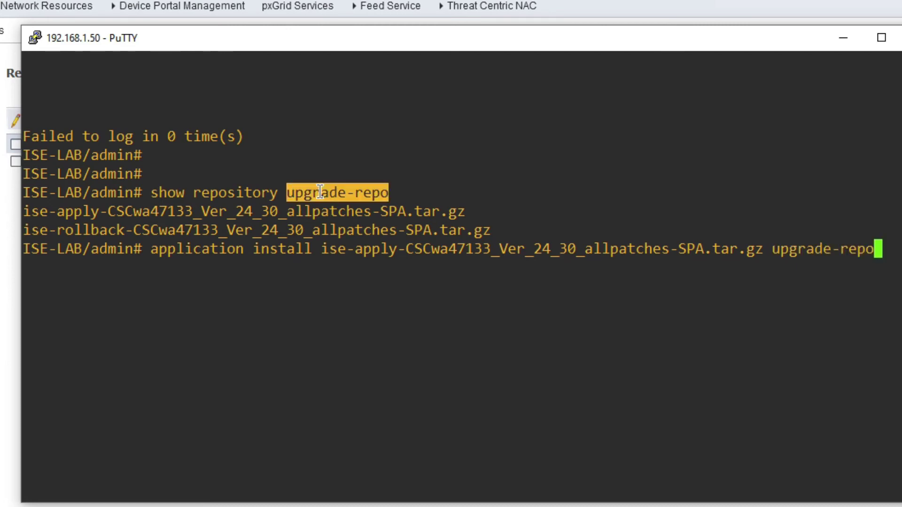
{"action": "key", "text": "Return"}
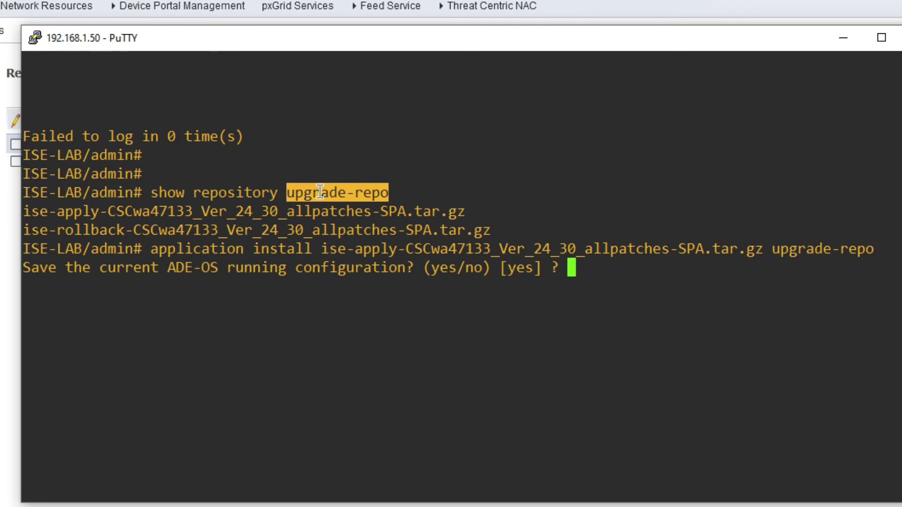
{"action": "type", "text": "yes"}
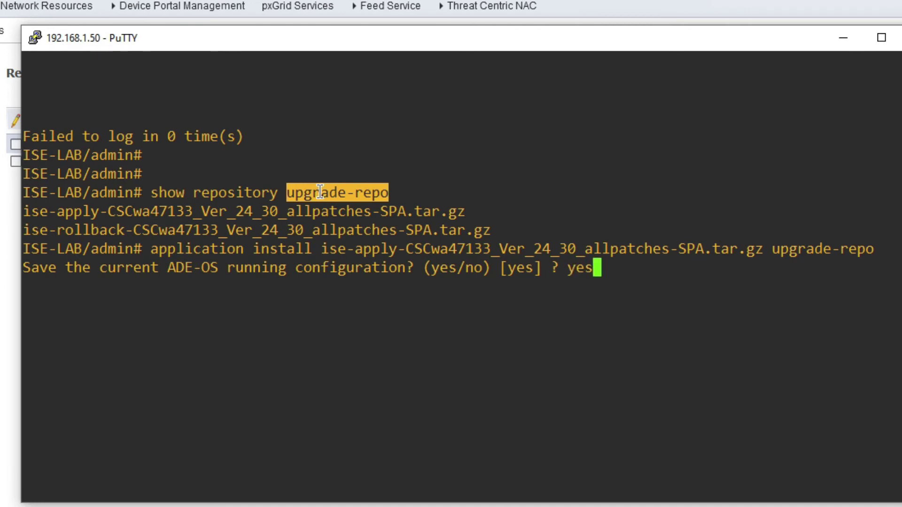
{"action": "key", "text": "Return"}
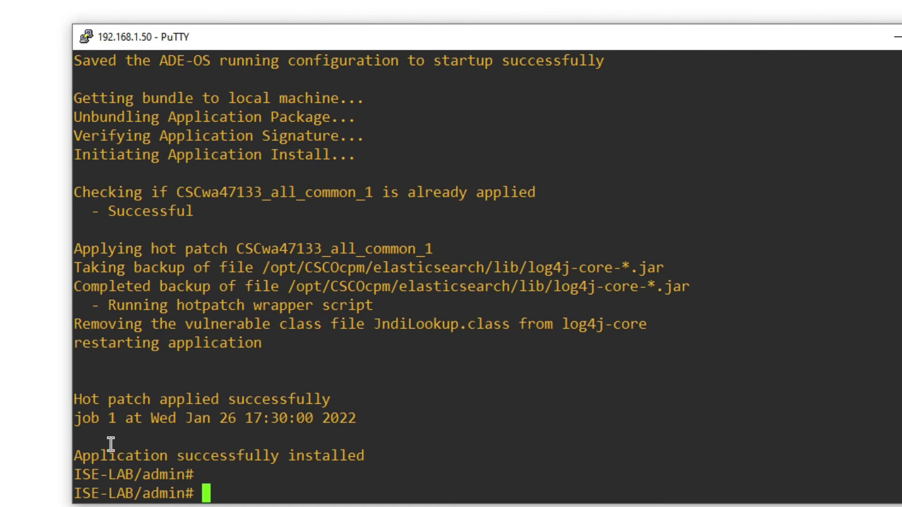
Highlight 'Hot patch applied successfully' and 'Application successfully installed', then type sh application status ise.
{"action": "left_click_drag", "start_coordinate": [76, 398], "coordinate": [329, 400]}
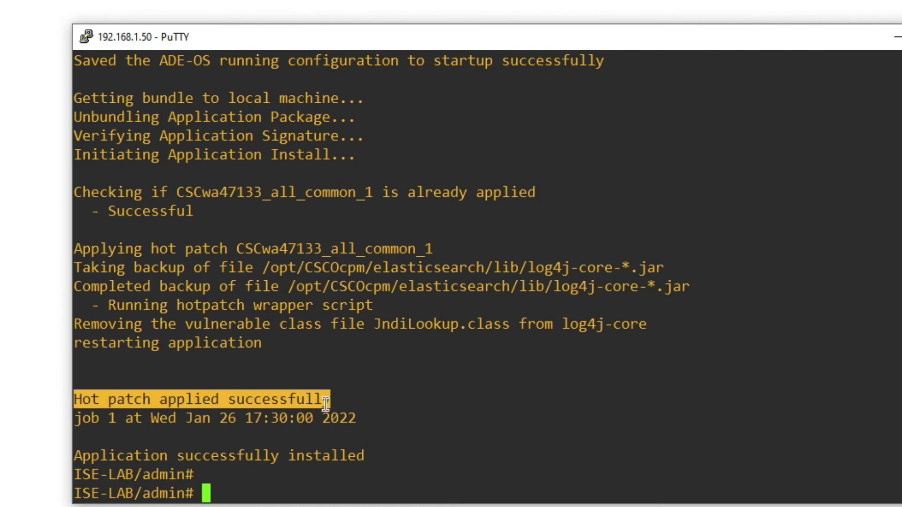
{"action": "left_click", "coordinate": [76, 459]}
{"action": "left_click_drag", "start_coordinate": [77, 459], "coordinate": [365, 456]}
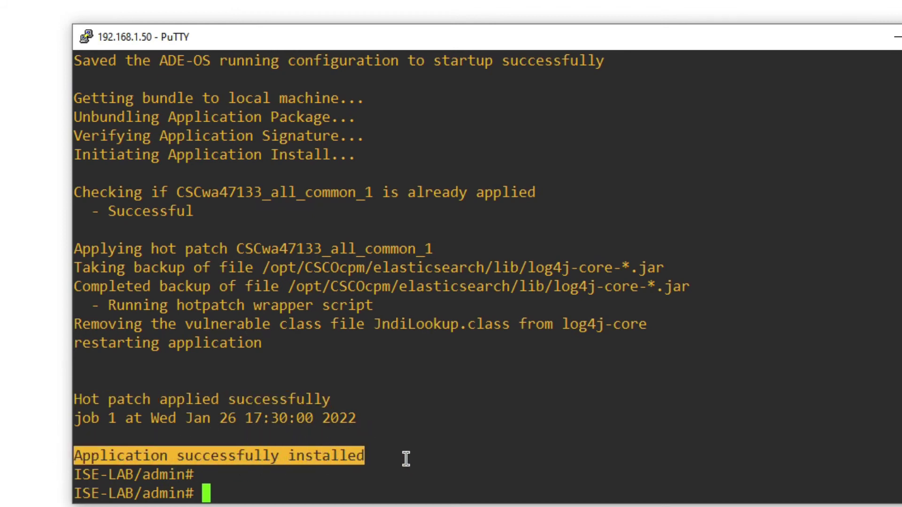
{"action": "left_click", "coordinate": [406, 459]}
{"action": "key", "text": "Return"}
{"action": "key", "text": "Return"}
{"action": "key", "text": "Return"}
{"action": "type", "text": "sh application "}
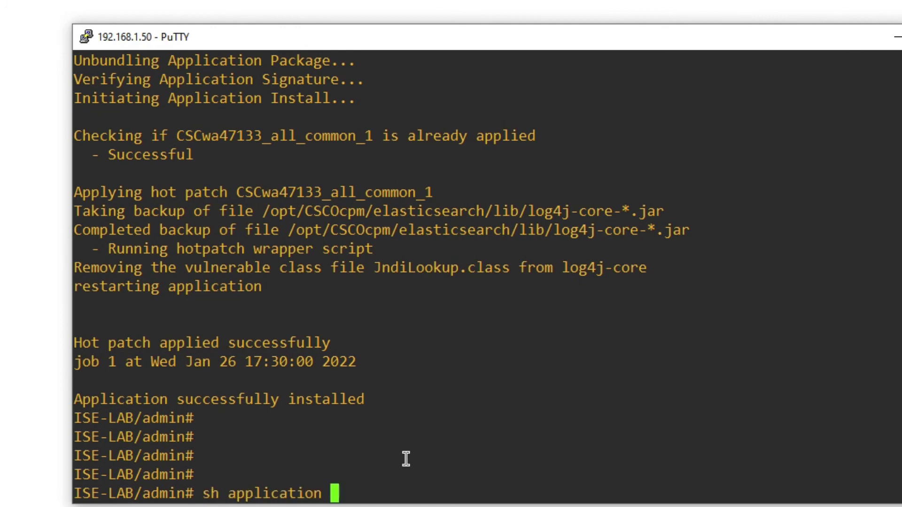
{"action": "type", "text": "status "}
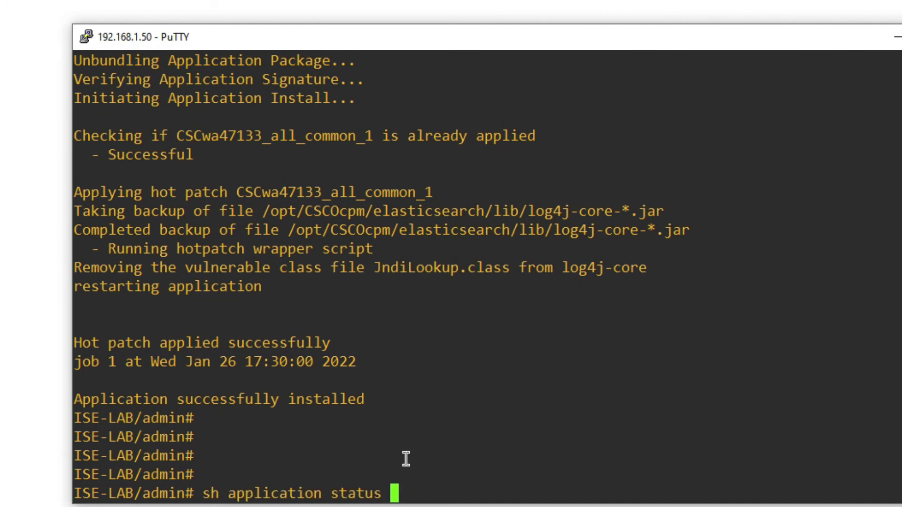
{"action": "type", "text": "ise"}
Run the ISE status check, noting Application Server is still initializing.
{"action": "key", "text": "Return"}
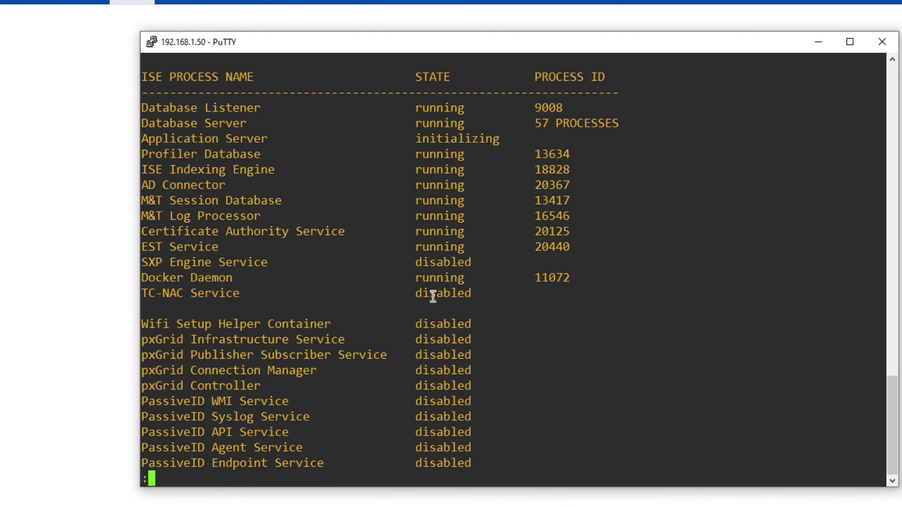
{"action": "left_click", "coordinate": [415, 136]}
{"action": "left_click_drag", "start_coordinate": [416, 137], "coordinate": [498, 140]}
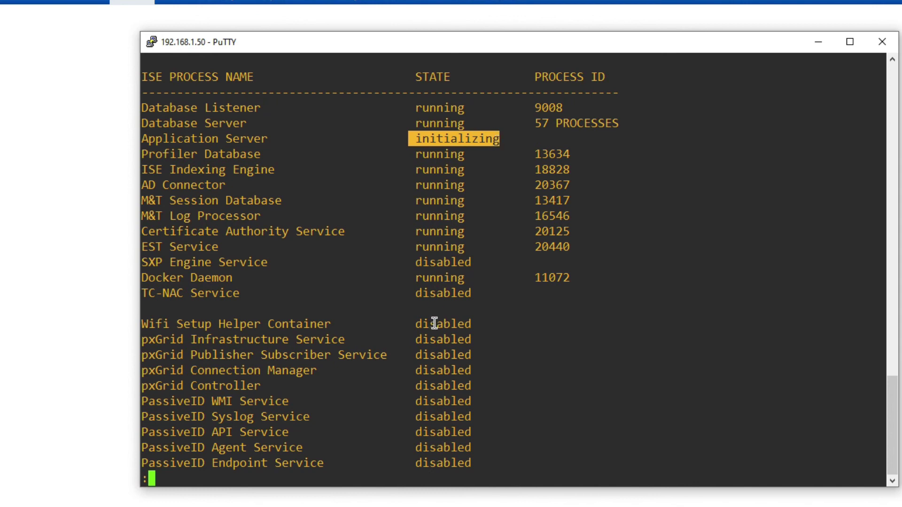
{"action": "key", "text": "space"}
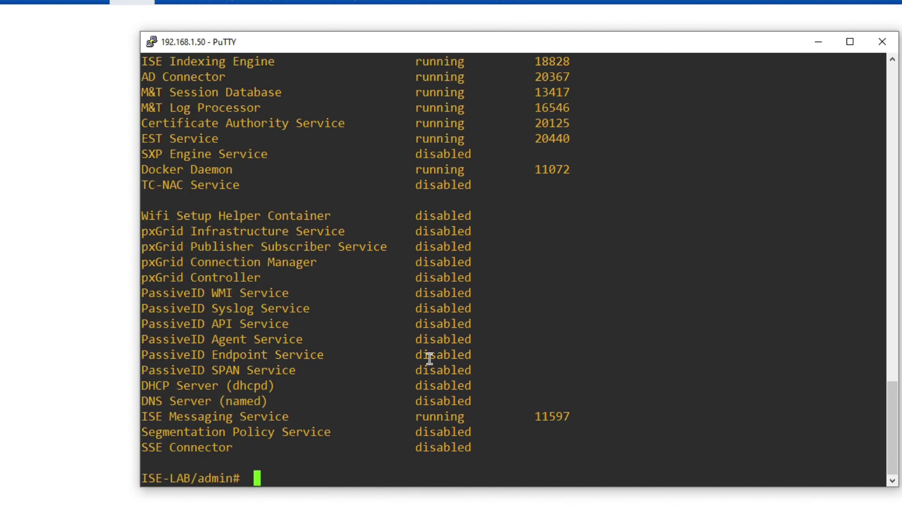
Rerun sh application status ise until Application Server shows running.
{"action": "key", "text": "Return"}
{"action": "key", "text": "Return"}
{"action": "type", "text": "sh application status ise"}
{"action": "key", "text": "Return"}
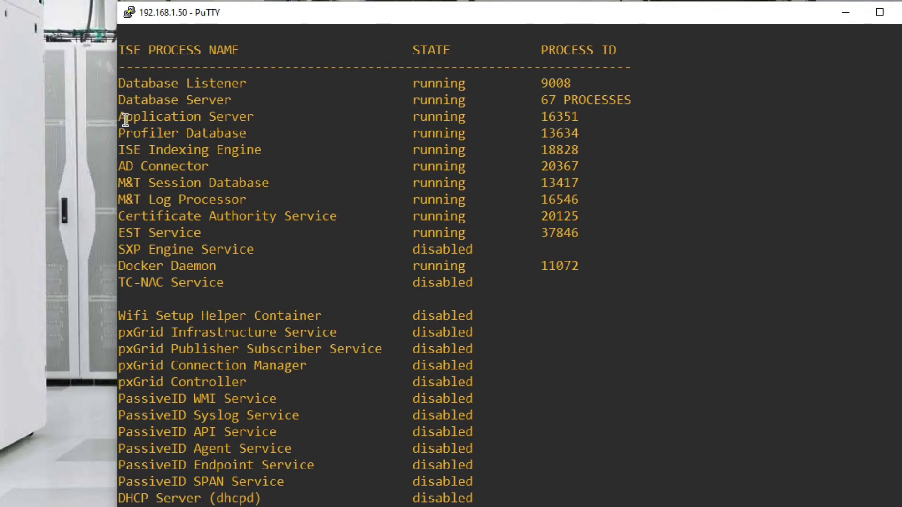
{"action": "left_click_drag", "start_coordinate": [119, 117], "coordinate": [465, 119]}
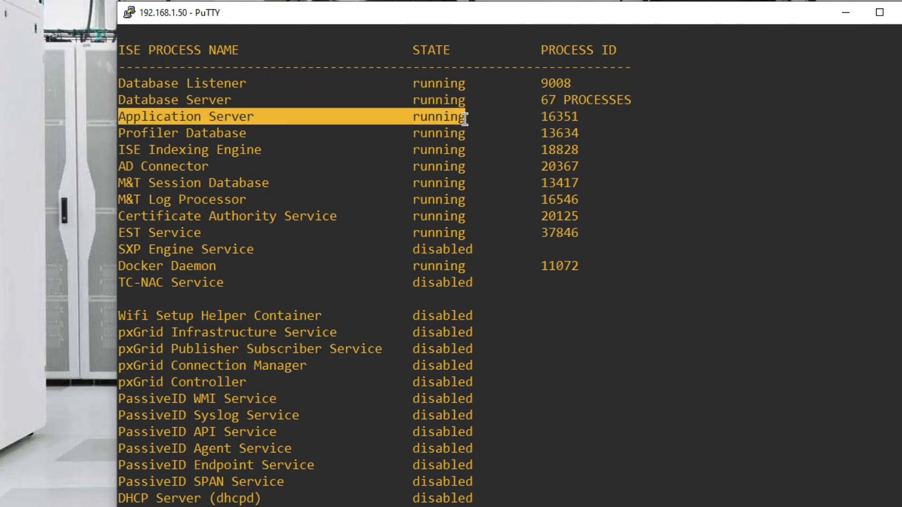
{"action": "left_click", "coordinate": [425, 284]}
{"action": "scroll", "coordinate": [425, 284], "scroll_direction": "down", "scroll_amount": 1}
{"action": "scroll", "coordinate": [425, 284], "scroll_direction": "down", "scroll_amount": 2}
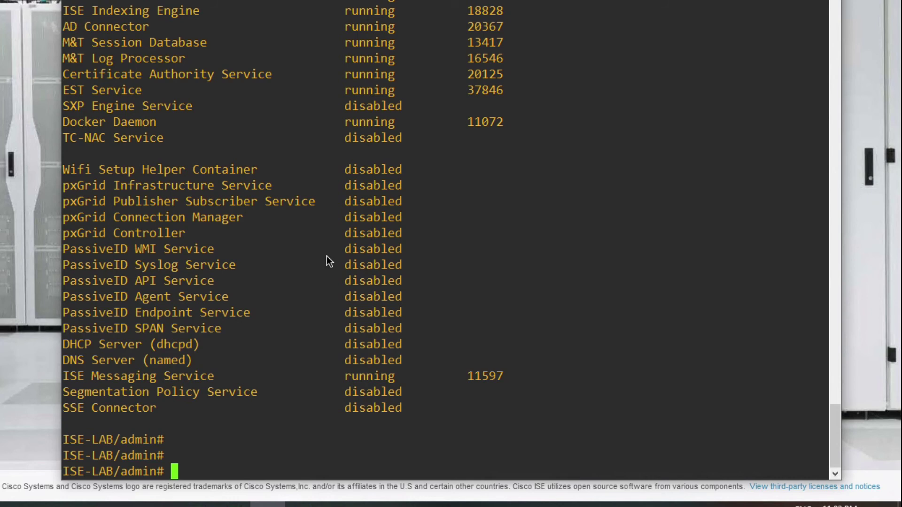
Run show logging application hotpatch.log at the ISE prompt.
{"action": "type", "text": "show log"}
{"action": "key", "text": "question"}
{"action": "type", "text": "ging "}
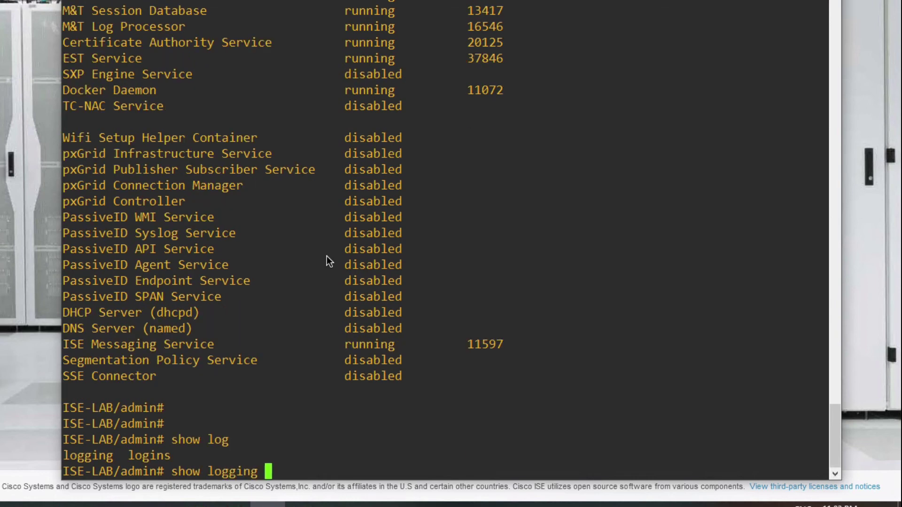
{"action": "type", "text": "application hotpatch"}
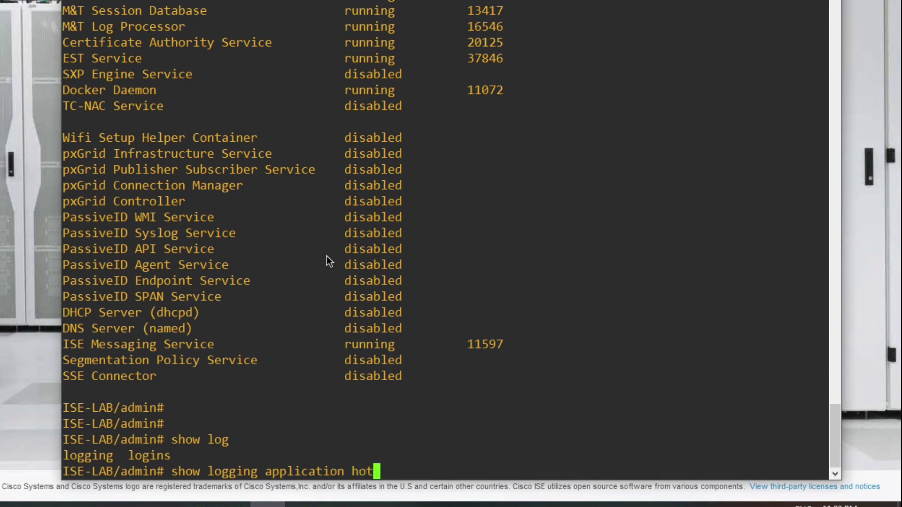
{"action": "type", "text": ".log"}
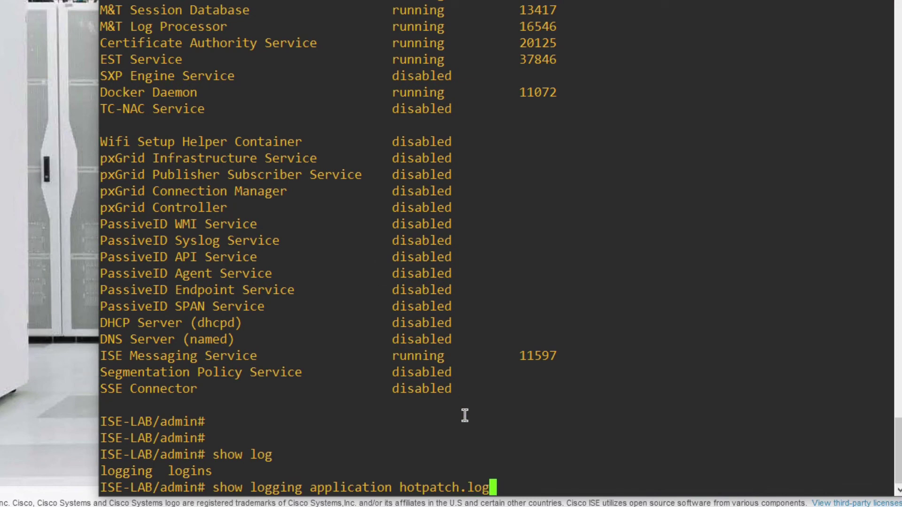
{"action": "left_click", "coordinate": [490, 486]}
{"action": "left_click_drag", "start_coordinate": [490, 486], "coordinate": [217, 486]}
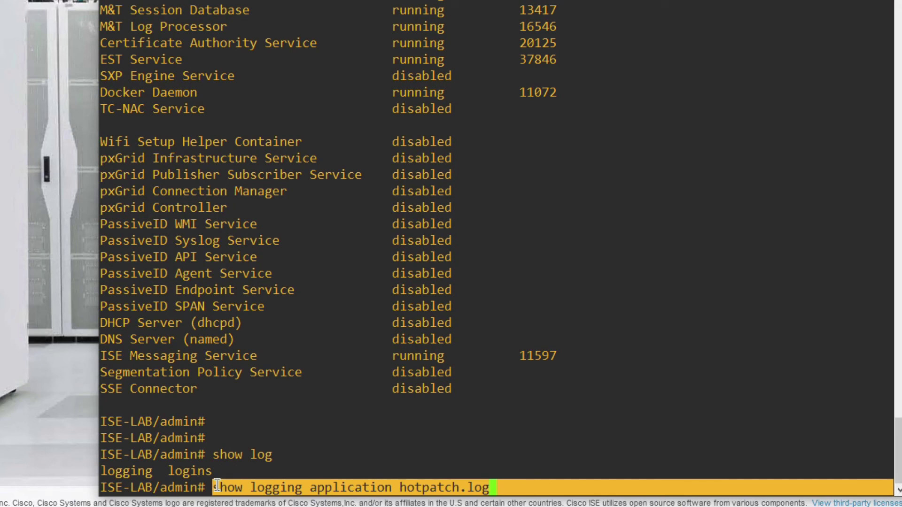
{"action": "key", "text": "Return"}
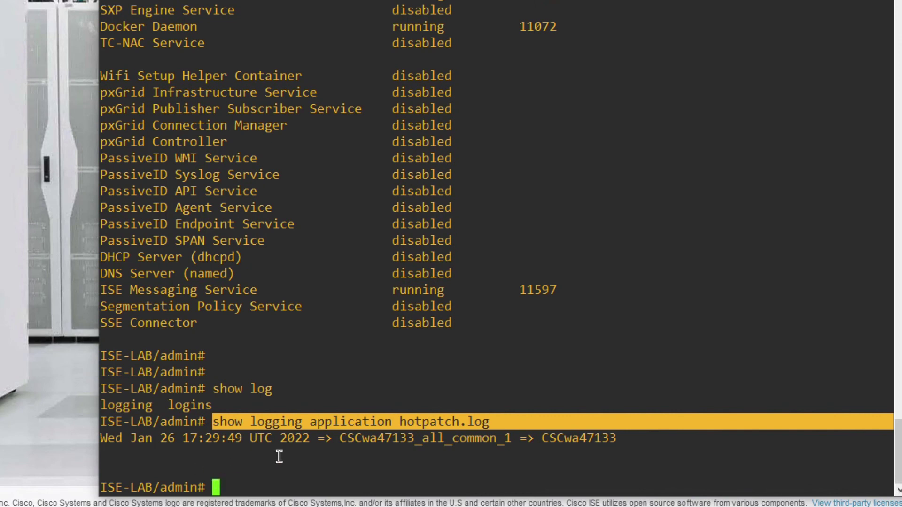
Highlight the log entry showing CSCwa47133_all_common_1 applied on Wed Jan 26 2022.
{"action": "left_click_drag", "start_coordinate": [100, 438], "coordinate": [623, 434]}
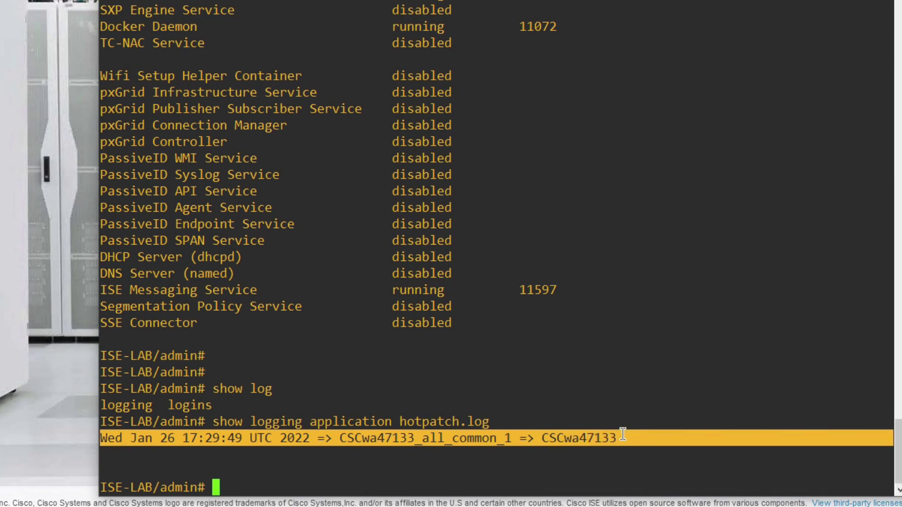
{"action": "left_click_drag", "start_coordinate": [133, 441], "coordinate": [368, 437]}
{"action": "left_click", "coordinate": [370, 470]}
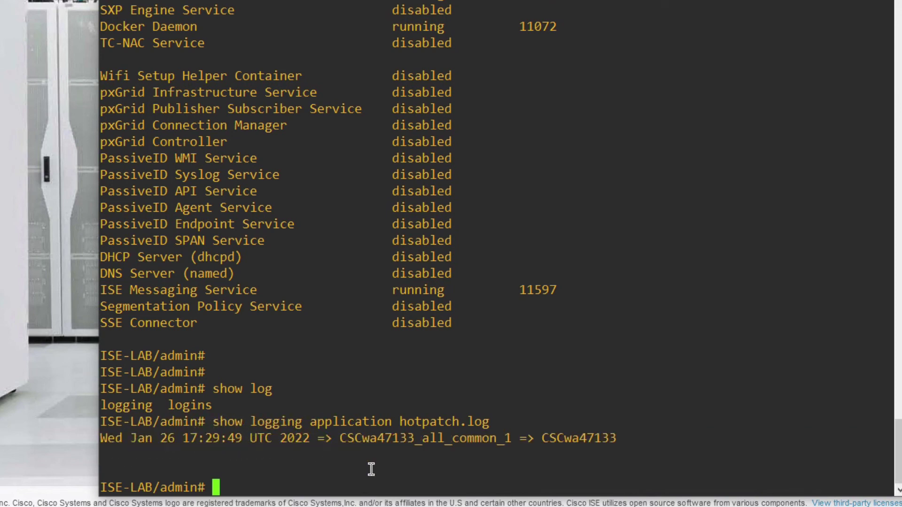
{"action": "key", "text": "Return"}
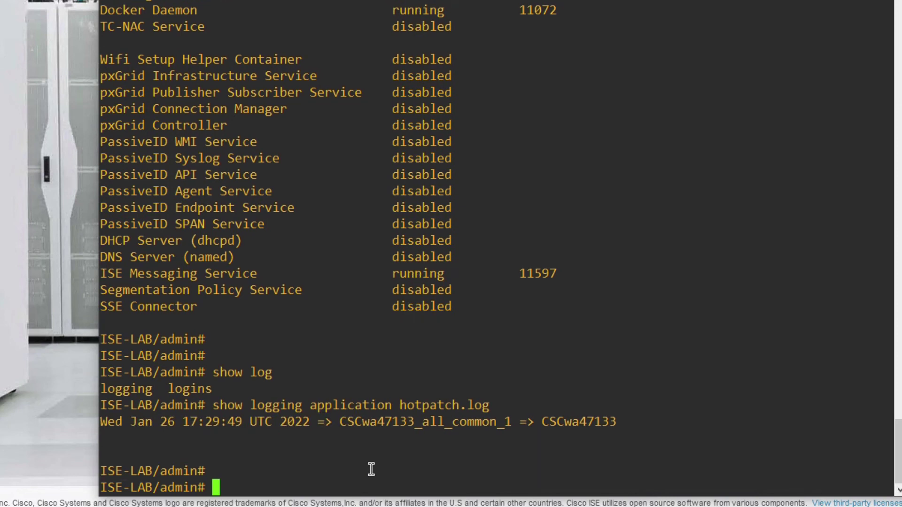
Clear the prompt and rerun sh repository upgrade-repo to list the patch files.
{"action": "type", "text": "s"}
{"action": "key", "text": "BackSpace"}
{"action": "key", "text": "BackSpace"}
{"action": "key", "text": "Return"}
{"action": "key", "text": "Return"}
{"action": "type", "text": "sh re"}
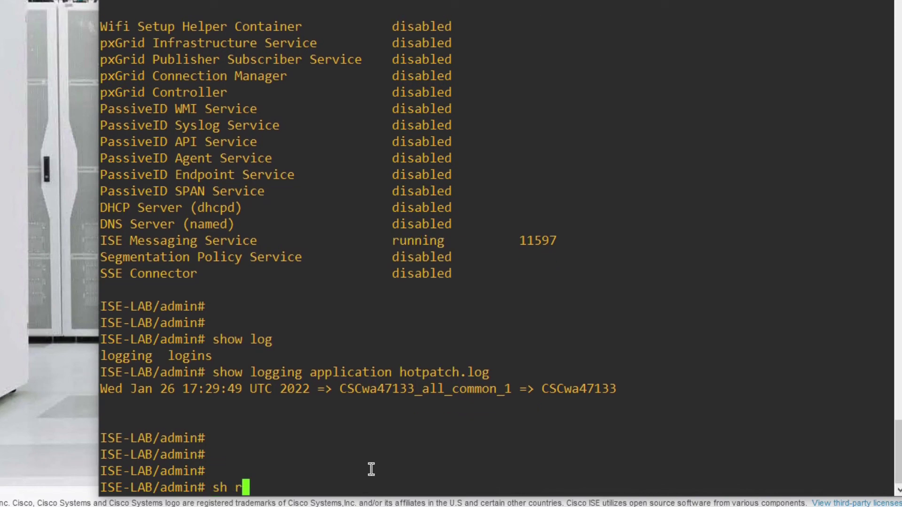
{"action": "key", "text": "question"}
{"action": "key", "text": "Tab"}
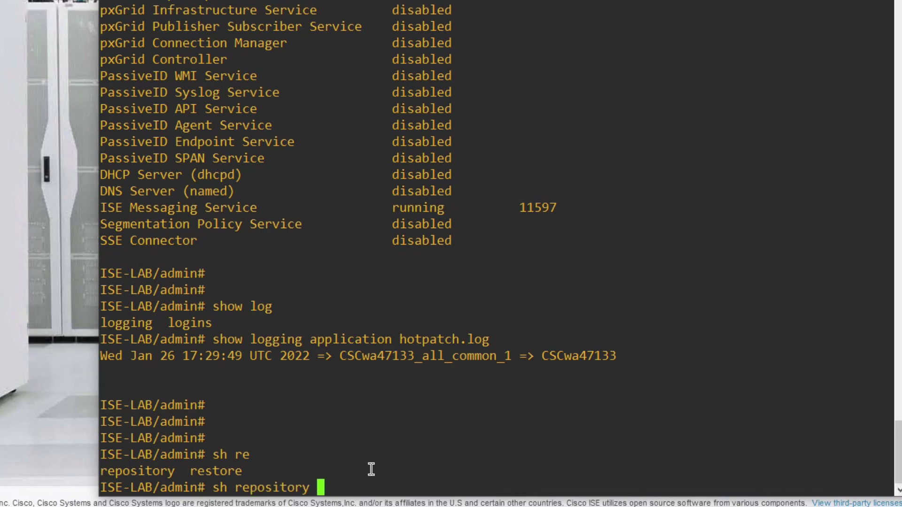
{"action": "type", "text": "upgrade"}
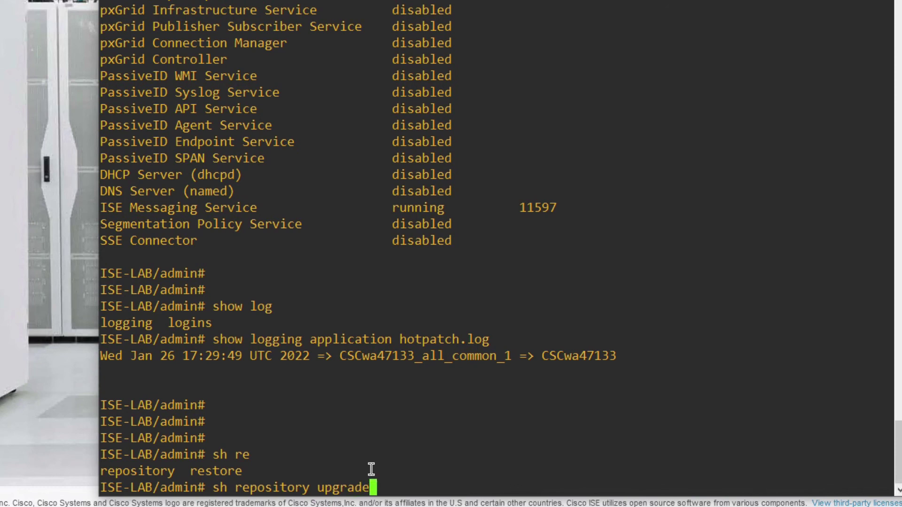
{"action": "type", "text": " repo"}
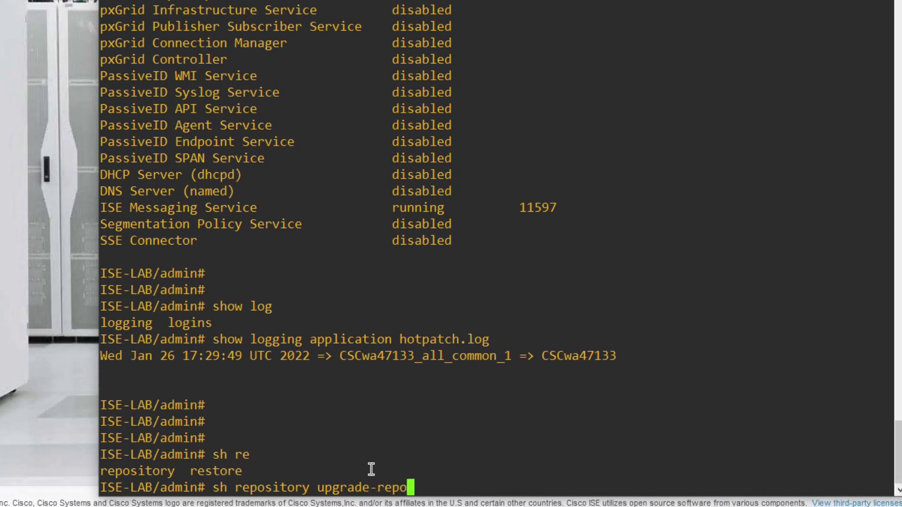
{"action": "key", "text": "Return"}
{"action": "key", "text": "Return"}
{"action": "key", "text": "Return"}
{"action": "key", "text": "Return"}
{"action": "key", "text": "Return"}
Start an application install command, highlight the rollback file name, then erase the command.
{"action": "type", "text": "app"}
{"action": "key", "text": "Tab"}
{"action": "type", "text": "in"}
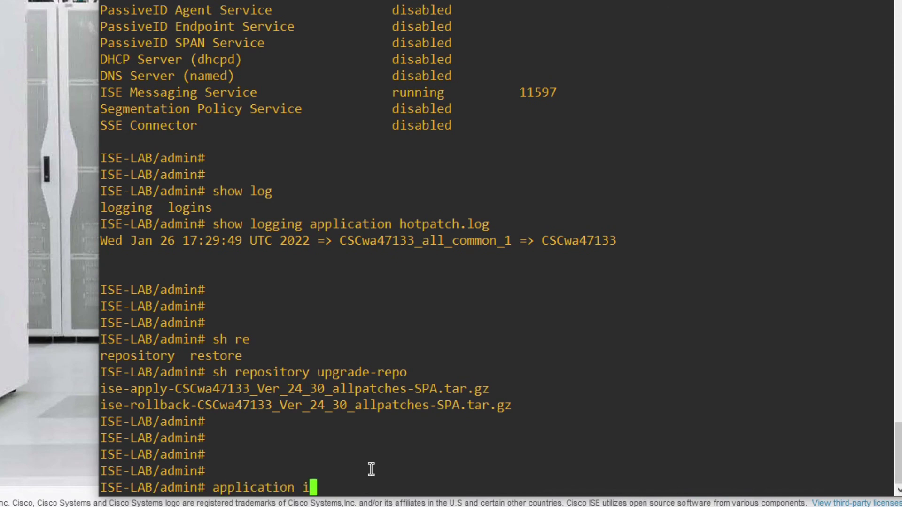
{"action": "key", "text": "Tab"}
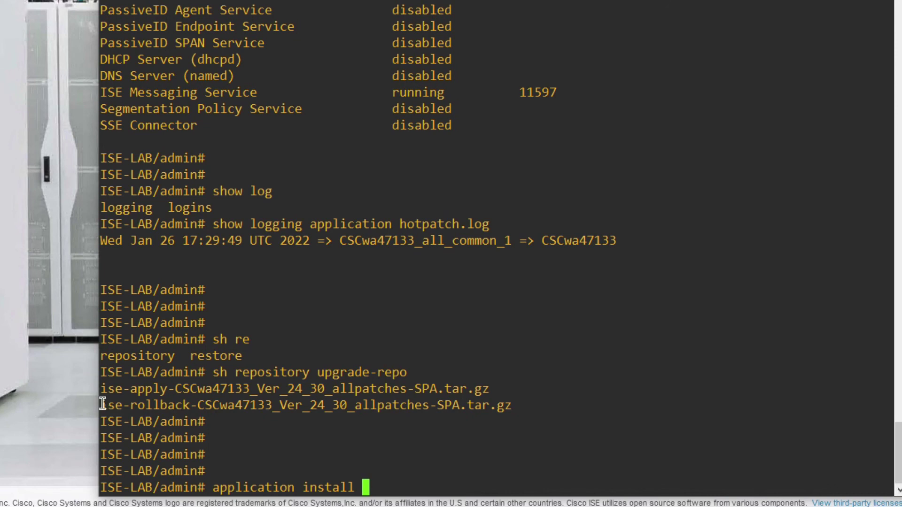
{"action": "left_click_drag", "start_coordinate": [101, 405], "coordinate": [529, 412]}
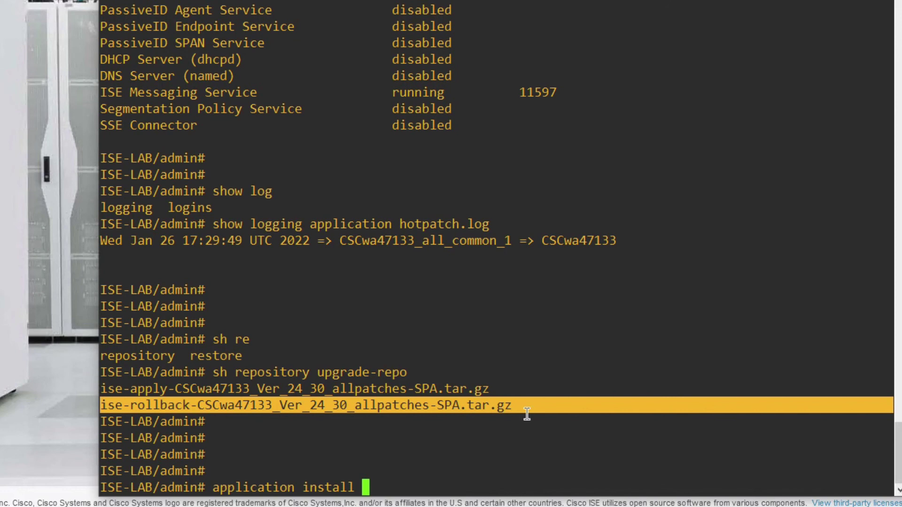
{"action": "left_click", "coordinate": [504, 445]}
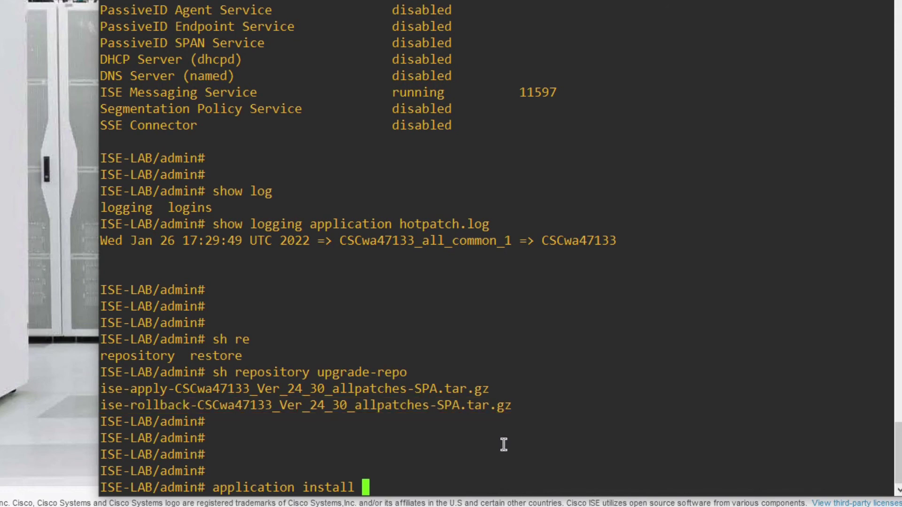
{"action": "key", "text": "BackSpace"}
{"action": "key", "text": "BackSpace"}
{"action": "key", "text": "BackSpace"}
{"action": "key", "text": "BackSpace"}
{"action": "key", "text": "BackSpace"}
{"action": "key", "text": "BackSpace"}
{"action": "key", "text": "BackSpace"}
{"action": "key", "text": "BackSpace"}
{"action": "key", "text": "BackSpace"}
{"action": "key", "text": "BackSpace"}
{"action": "key", "text": "BackSpace"}
{"action": "key", "text": "BackSpace"}
{"action": "key", "text": "BackSpace"}
{"action": "key", "text": "BackSpace"}
{"action": "key", "text": "BackSpace"}
{"action": "key", "text": "BackSpace"}
{"action": "key", "text": "BackSpace"}
{"action": "key", "text": "BackSpace"}
{"action": "key", "text": "BackSpace"}
{"action": "key", "text": "BackSpace"}
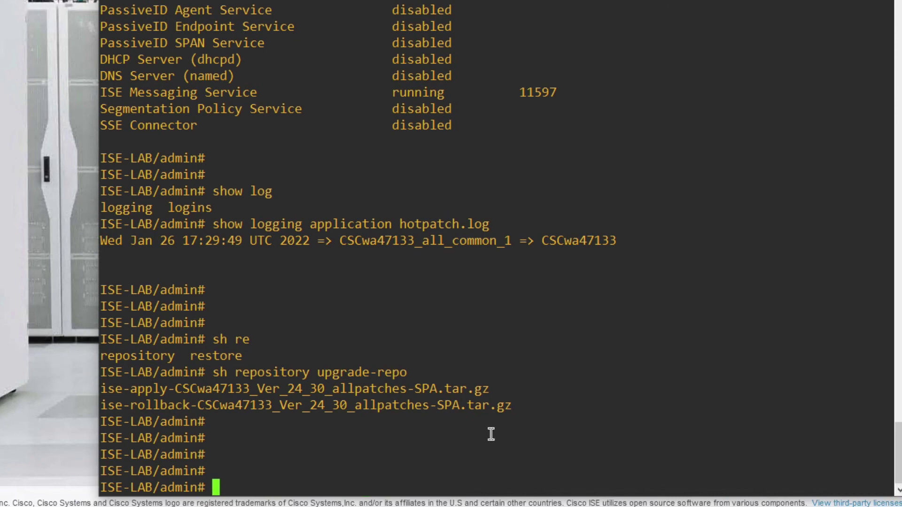